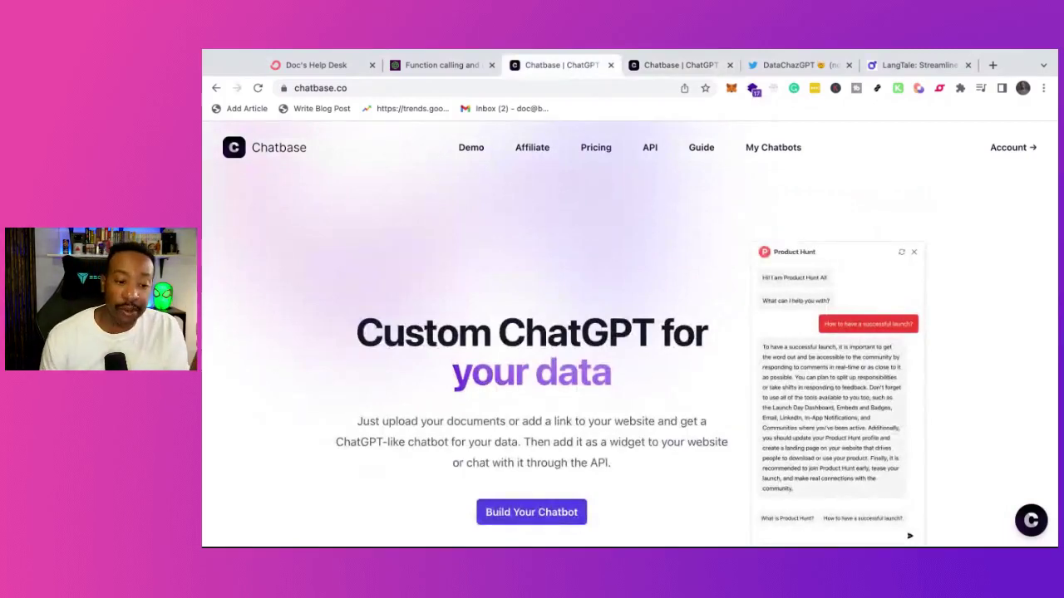
- View the Doc's Help Desk product page with its pricing plans, and return to the Chatbase list of existing chatbots
left_click(340, 66)
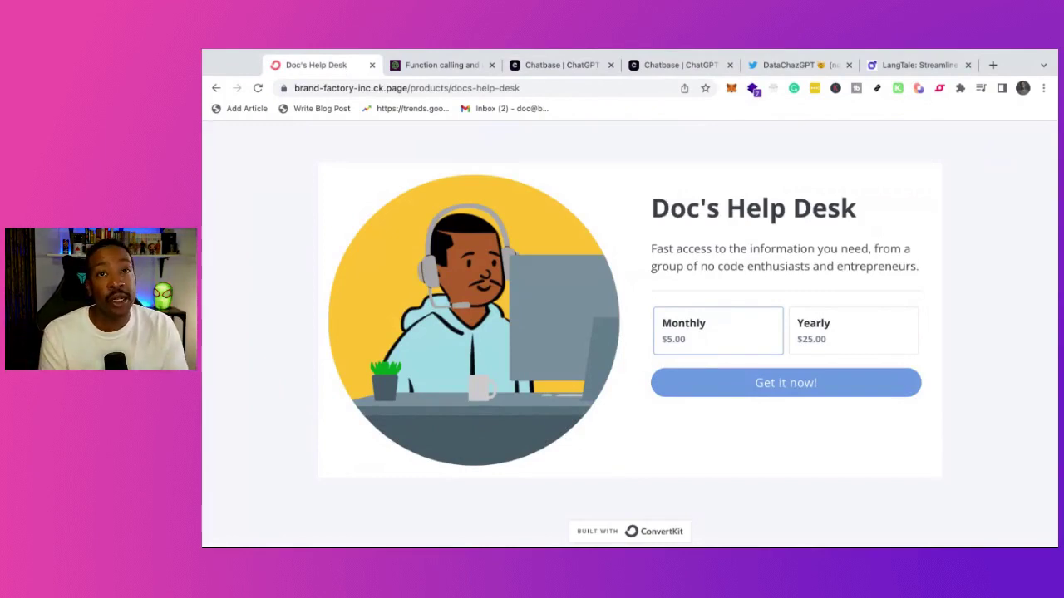
left_click(554, 65)
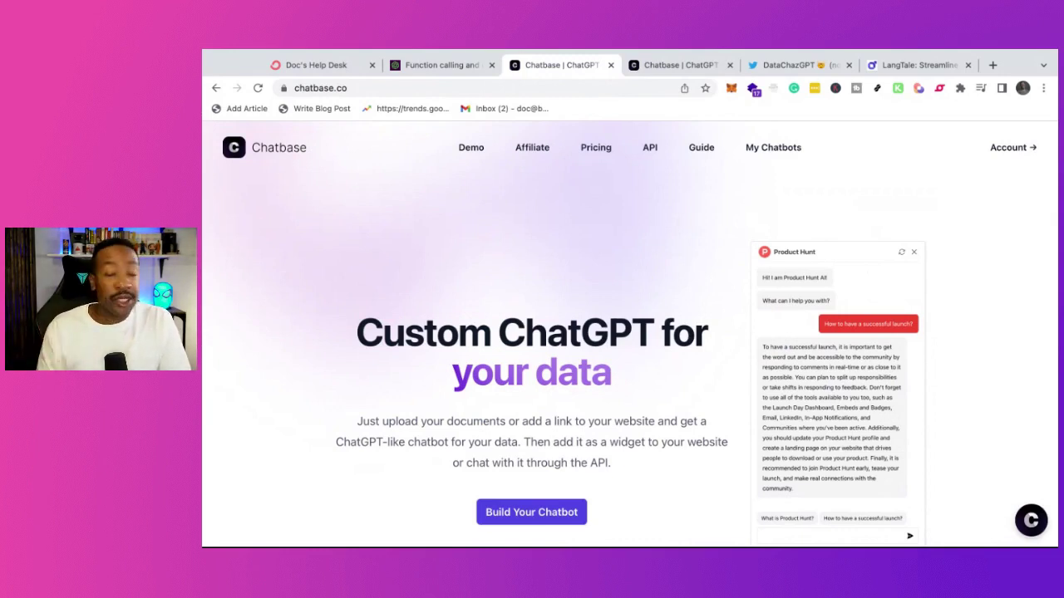
left_click(667, 66)
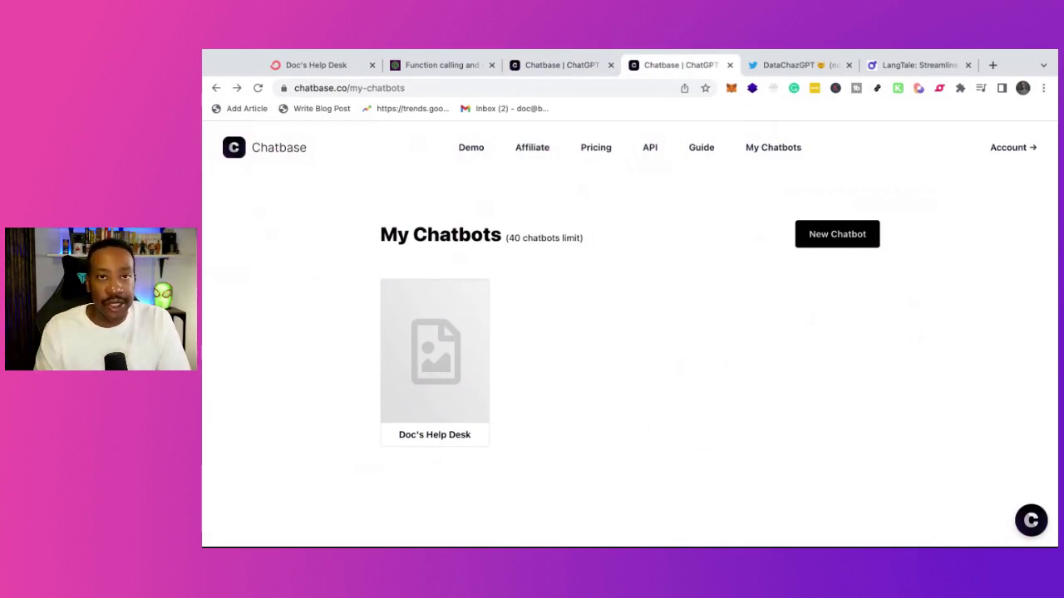
- Start a new chatbot and examine the Text data source form with its chatbot name and data fields
left_click(829, 243)
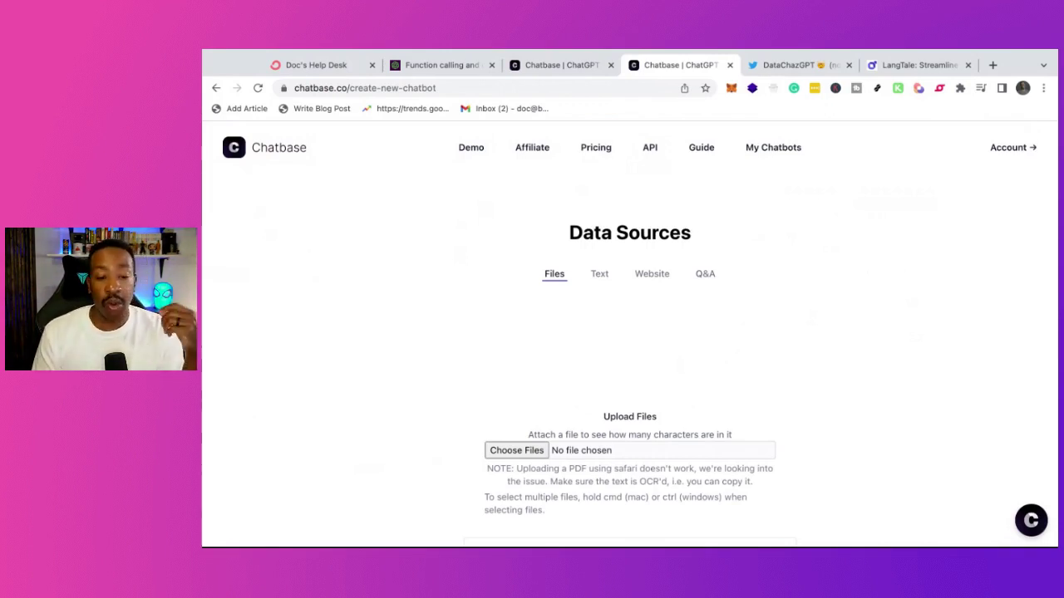
left_click(604, 283)
scroll(475, 380, "down", 2)
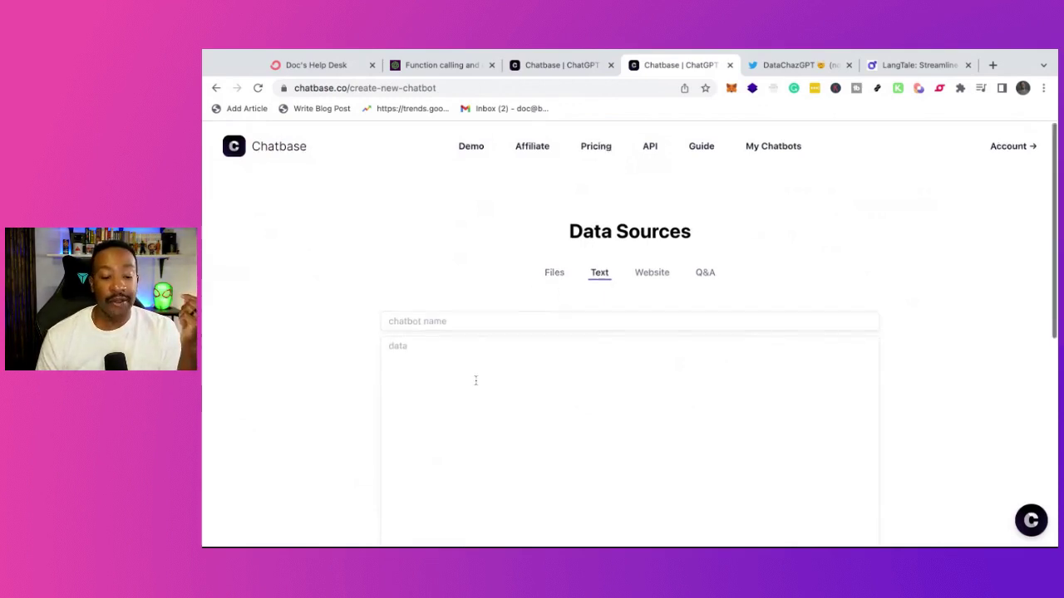
scroll(475, 380, "up", 2)
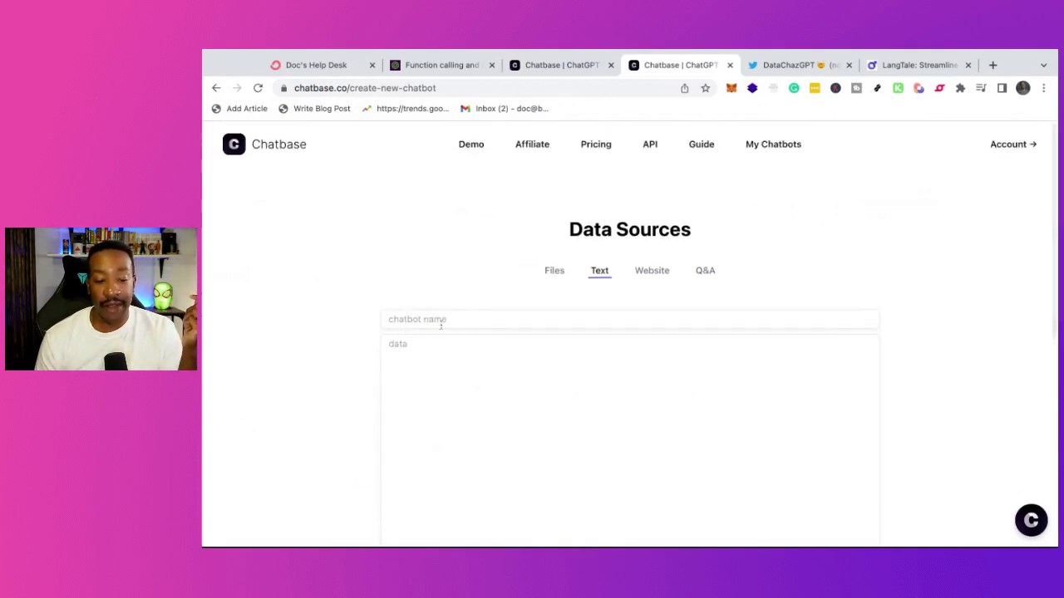
left_click(416, 362)
scroll(415, 364, "down", 2)
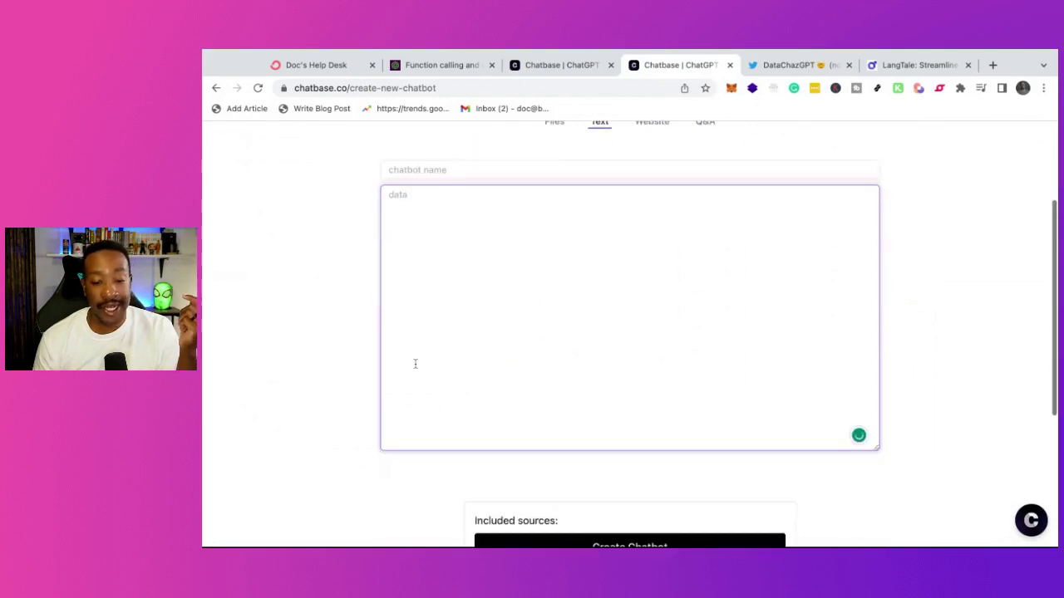
scroll(415, 363, "up", 1)
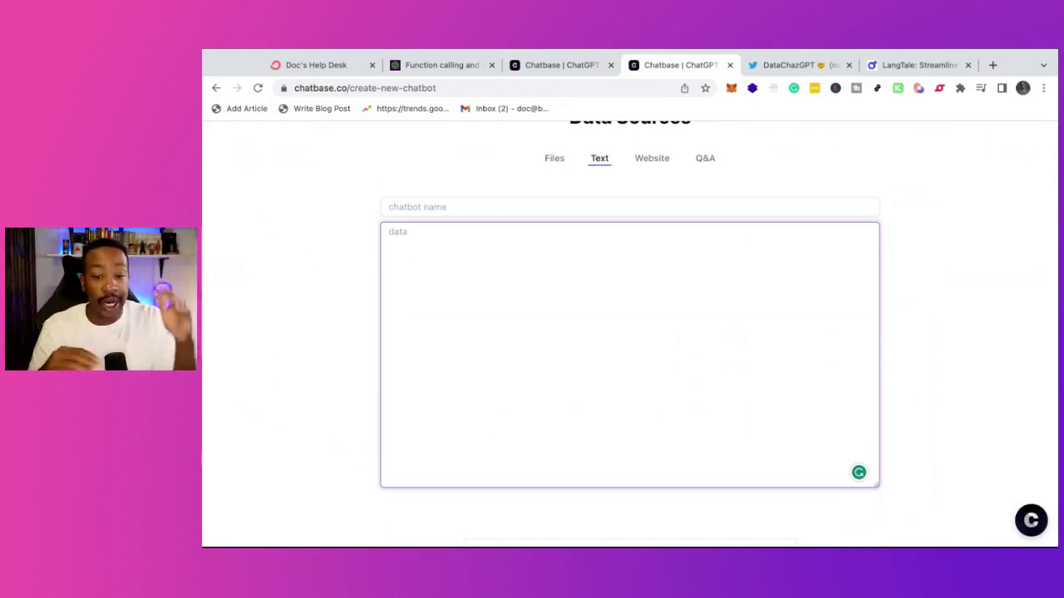
- Examine the Website data source options for crawling a URL or submitting a sitemap
left_click(648, 164)
left_click(596, 163)
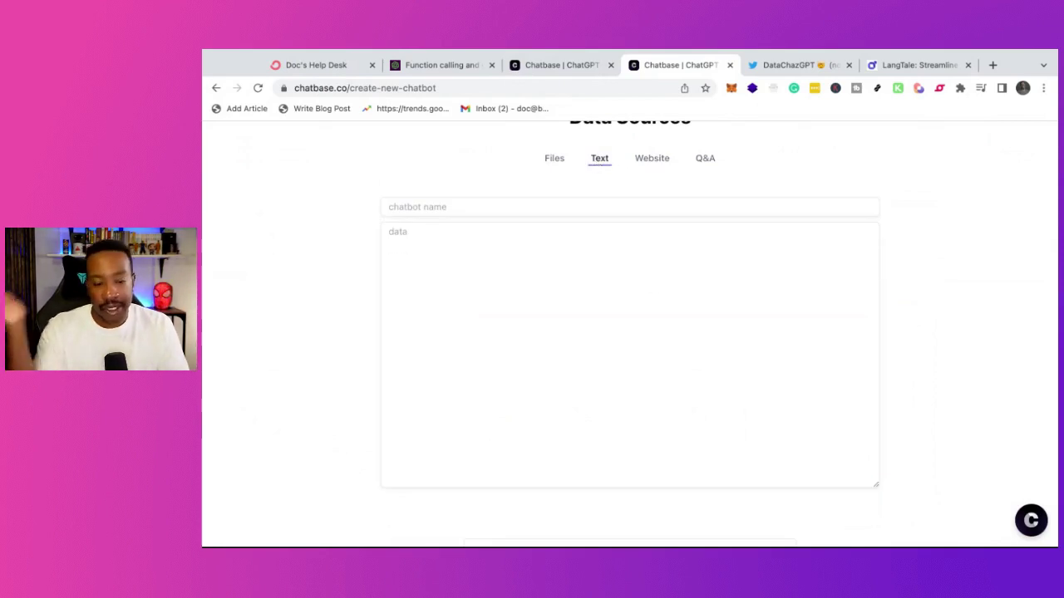
left_click(660, 168)
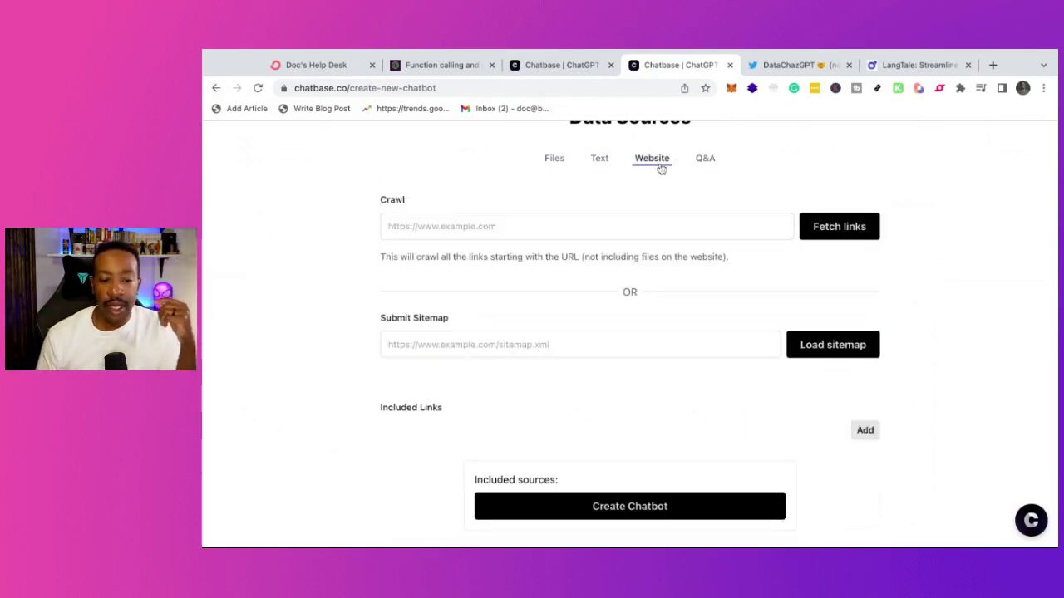
scroll(663, 167, "up", 2)
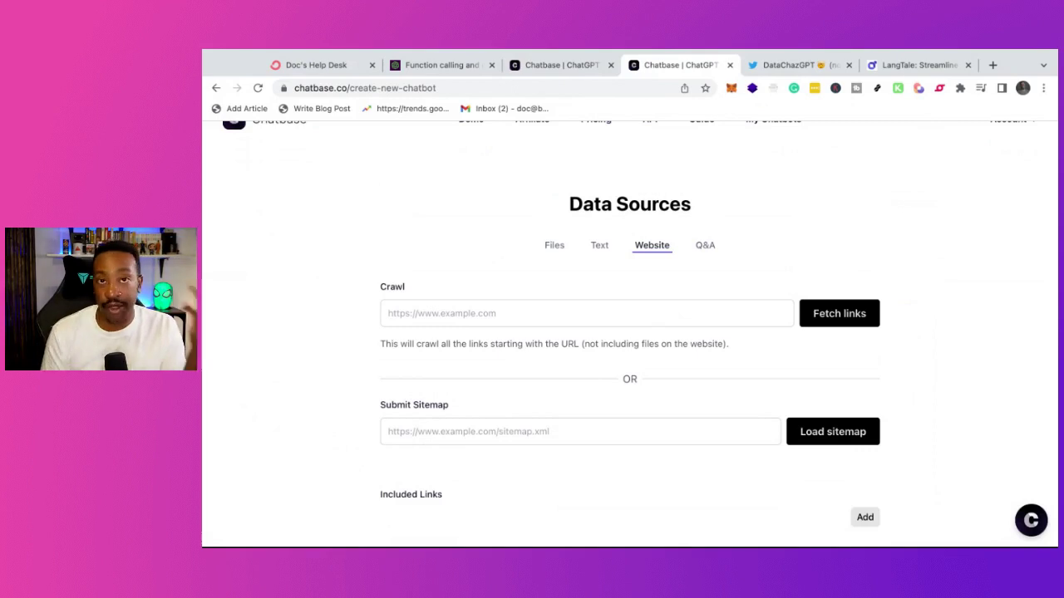
- Add a blank question-and-answer entry as a Q&A data source, look over its fields, and delete all entries
left_click(698, 246)
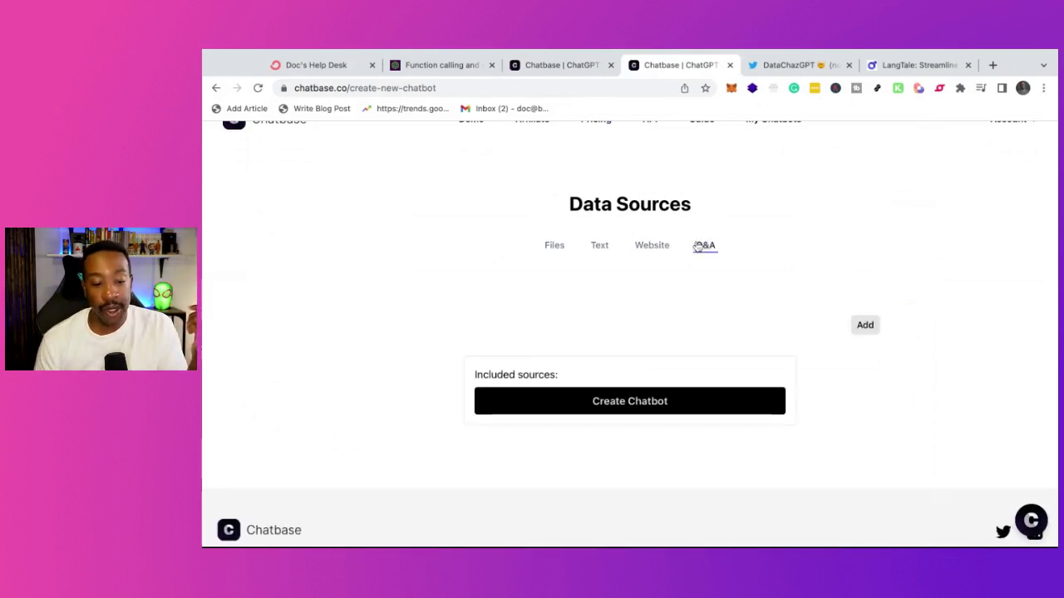
left_click(864, 325)
scroll(831, 387, "down", 1)
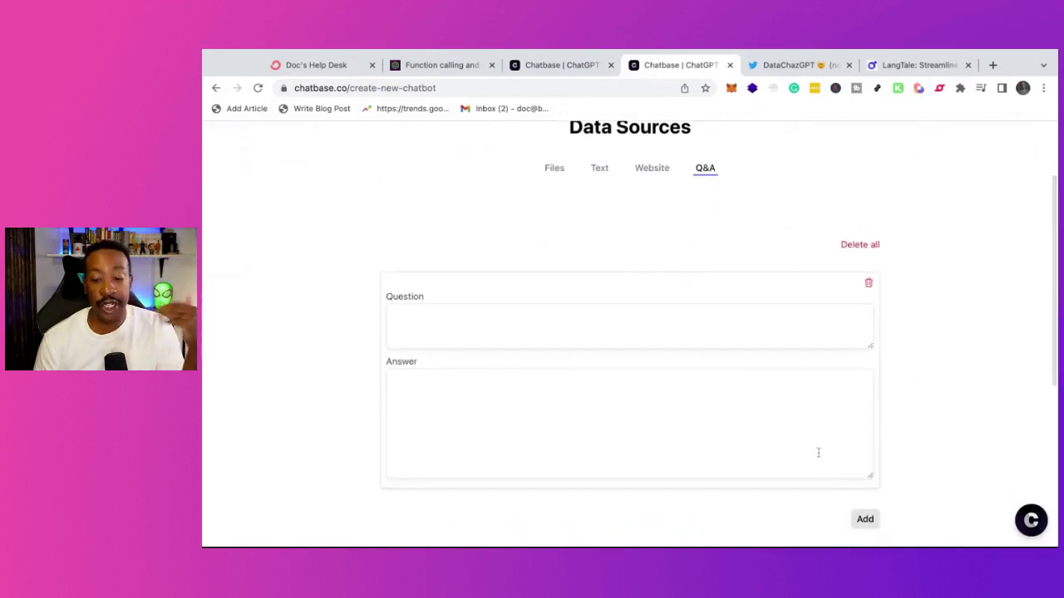
scroll(823, 391, "down", 1)
scroll(797, 411, "up", 2)
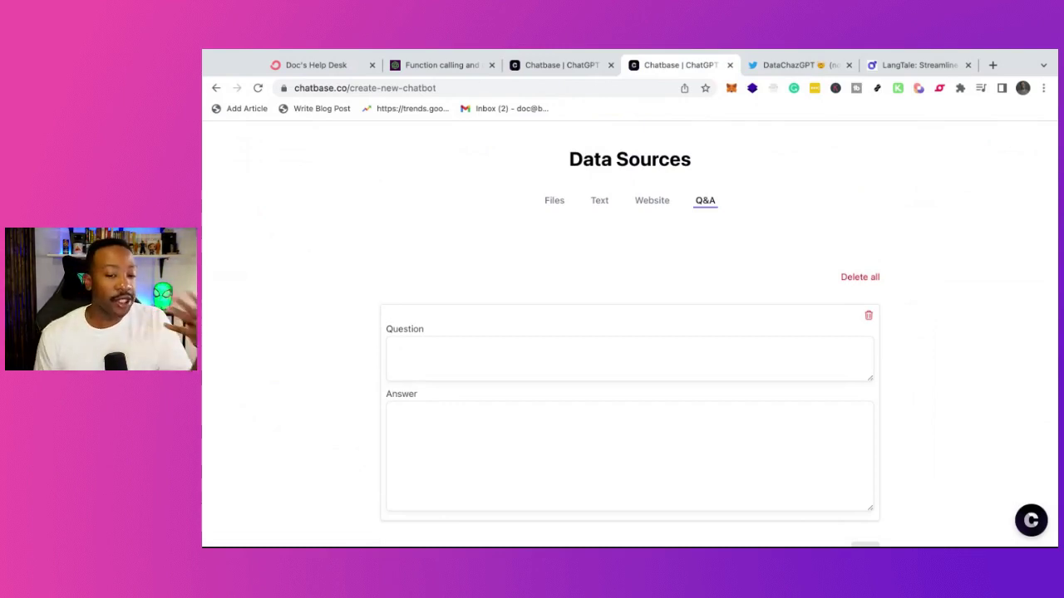
scroll(780, 418, "up", 2)
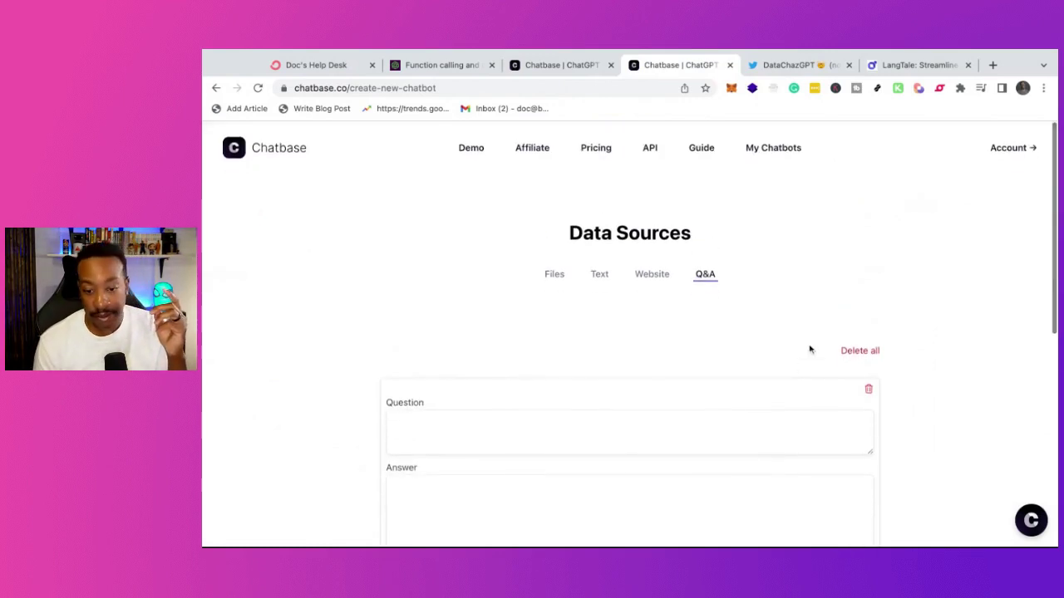
left_click(856, 350)
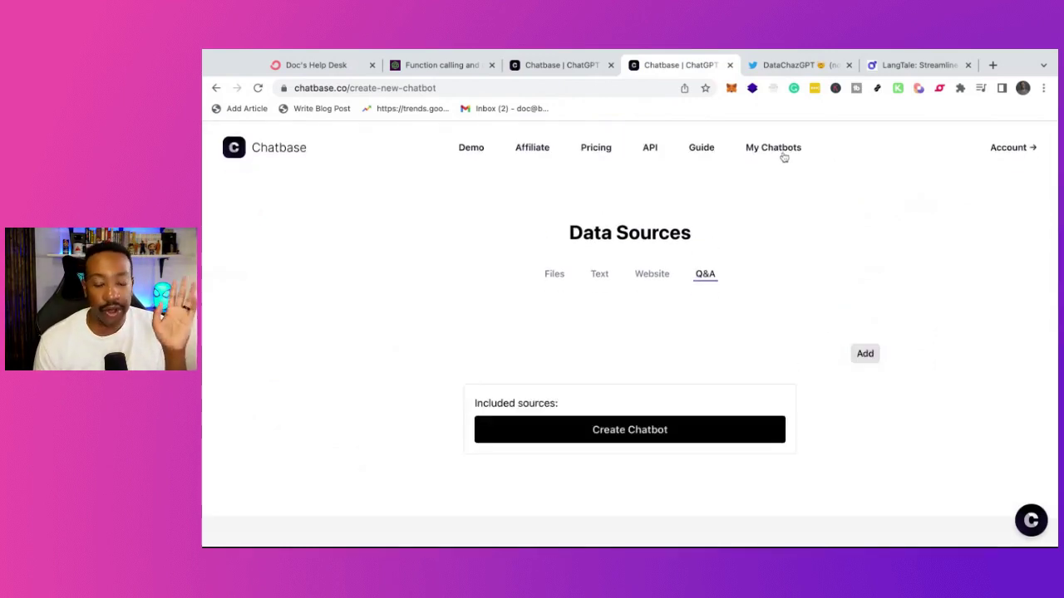
- Return to the list of existing chatbots and open the Doc's Help Desk chatbot
left_click(559, 58)
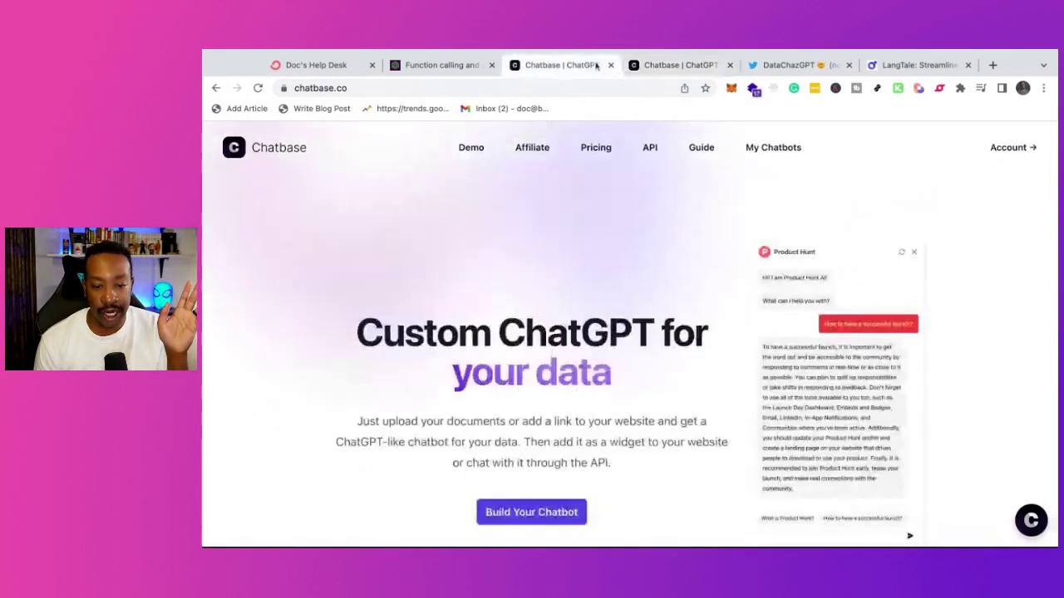
left_click(665, 68)
left_click(784, 151)
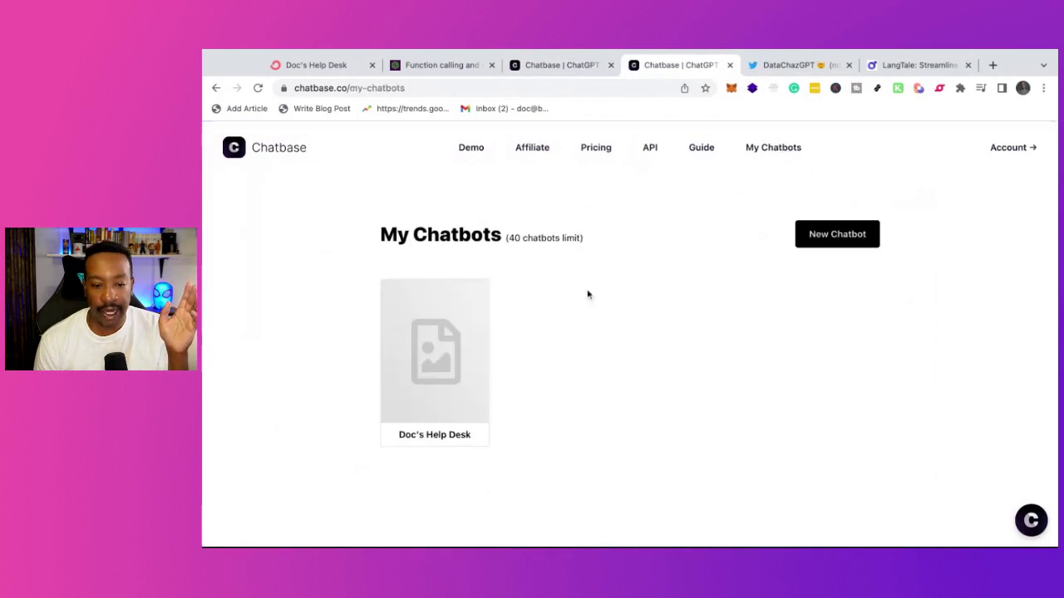
left_click(440, 358)
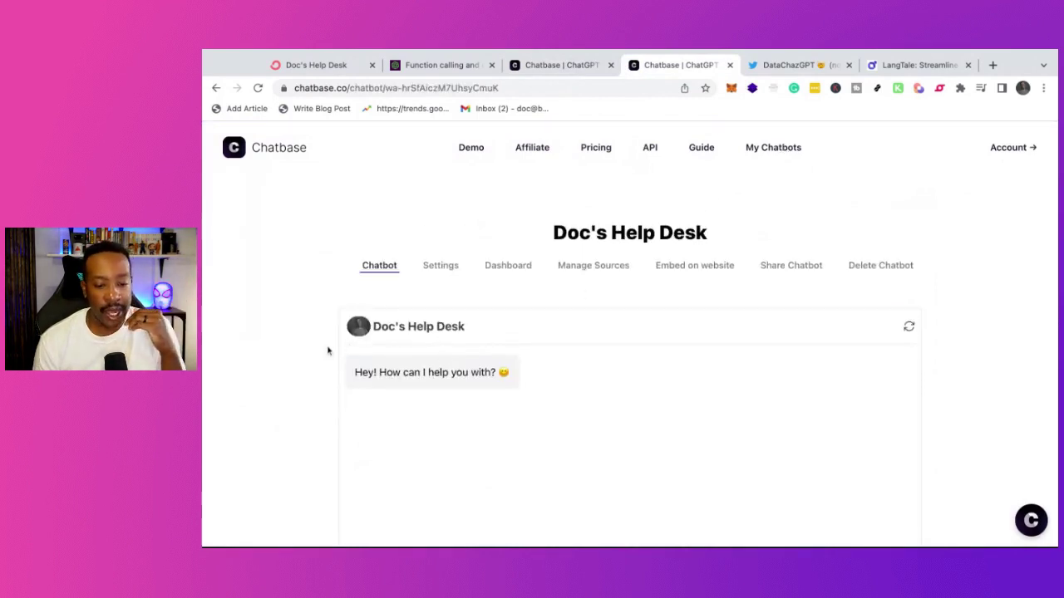
- Examine the Doc's Help Desk chat window, including its greeting, remaining message credits and suggested prompt
scroll(329, 350, "down", 3)
scroll(328, 349, "down", 1)
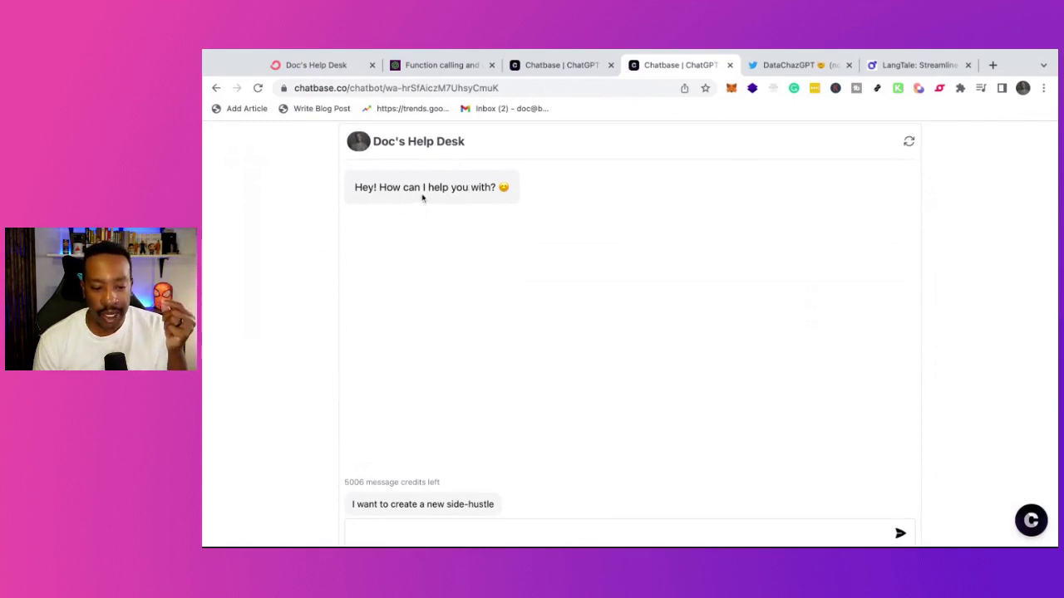
scroll(502, 213, "down", 1)
scroll(501, 212, "down", 2)
scroll(501, 213, "up", 2)
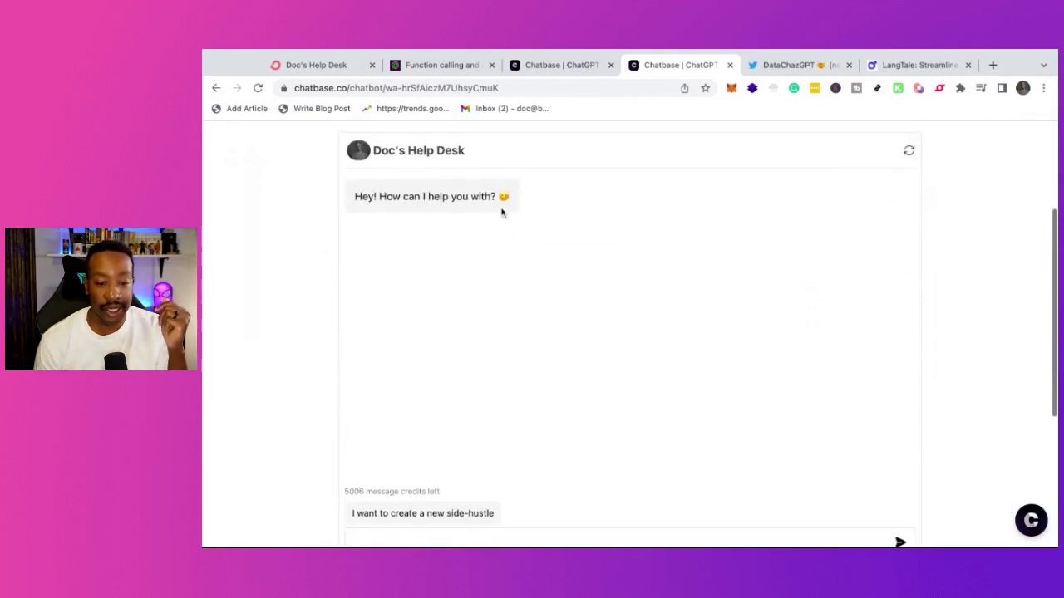
scroll(502, 213, "down", 2)
scroll(501, 213, "up", 2)
scroll(501, 333, "down", 3)
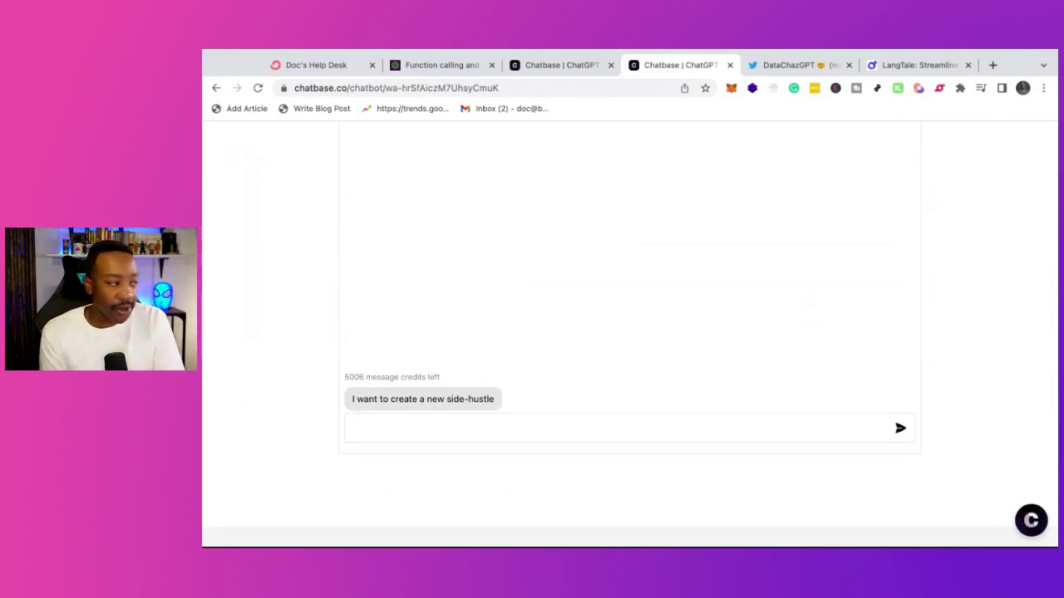
scroll(365, 365, "up", 4)
scroll(365, 365, "down", 4)
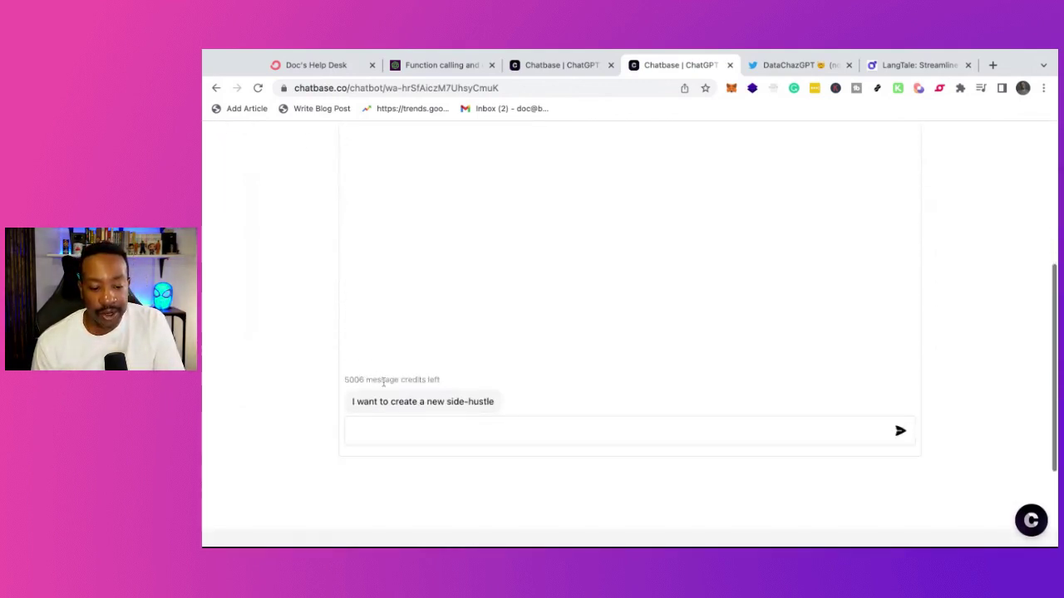
- Send the suggested prompt "I want to create a new side-hustle" to the chatbot and read its reply
left_click(381, 401)
scroll(332, 308, "up", 3)
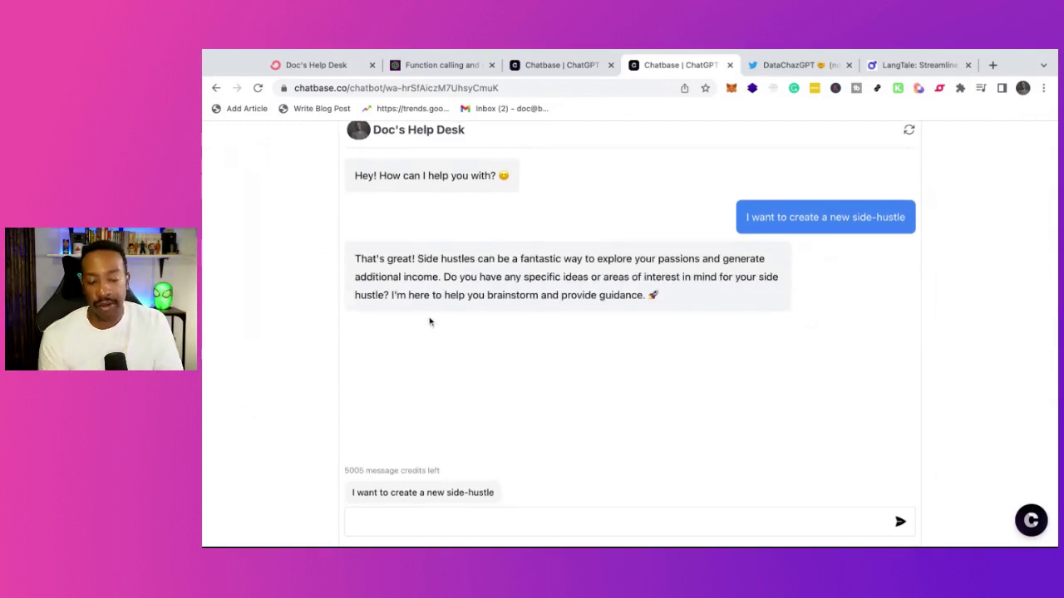
scroll(429, 321, "up", 3)
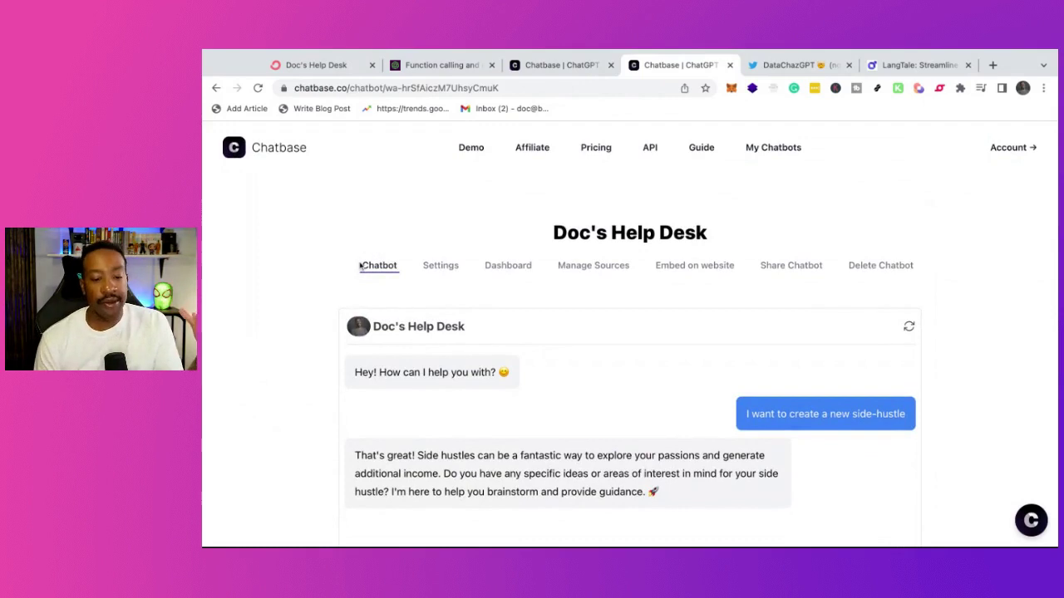
- Open the Doc's Help Desk chatbot's settings and review its name, base prompt, model and temperature
left_click(431, 268)
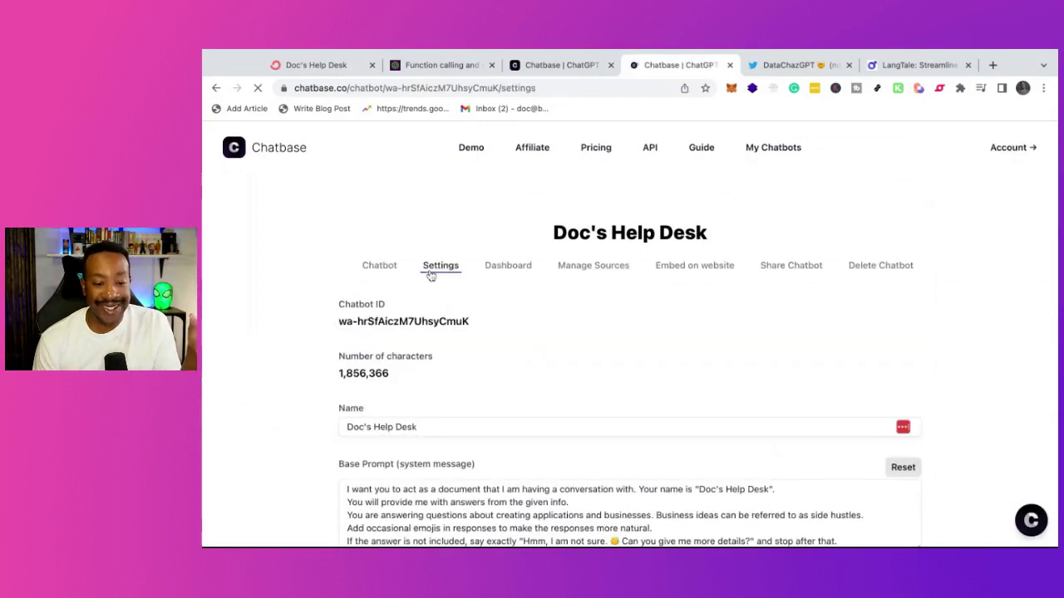
scroll(399, 316, "down", 3)
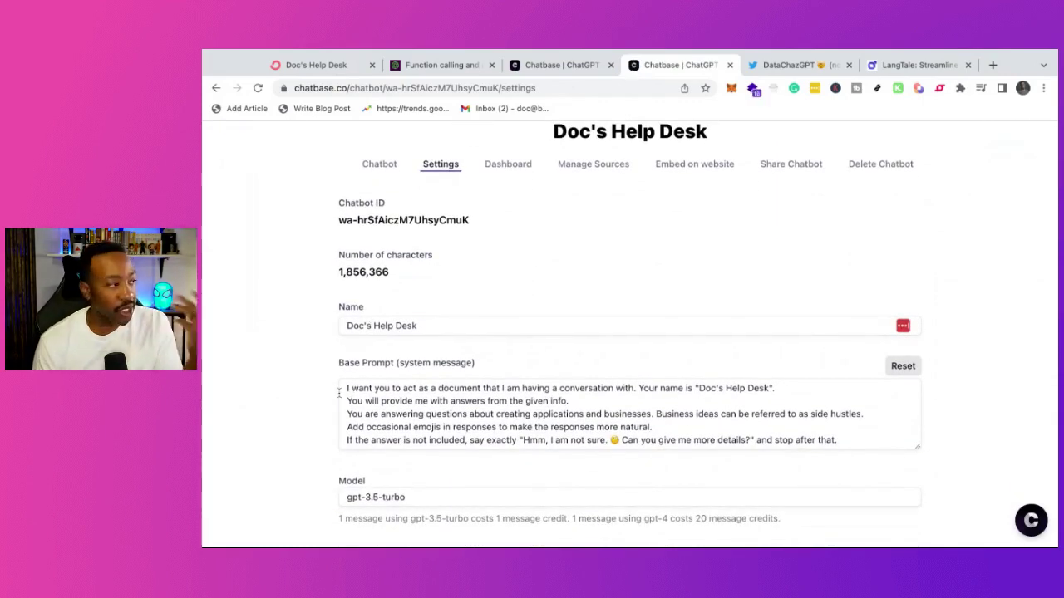
scroll(339, 394, "down", 4)
scroll(394, 424, "up", 2)
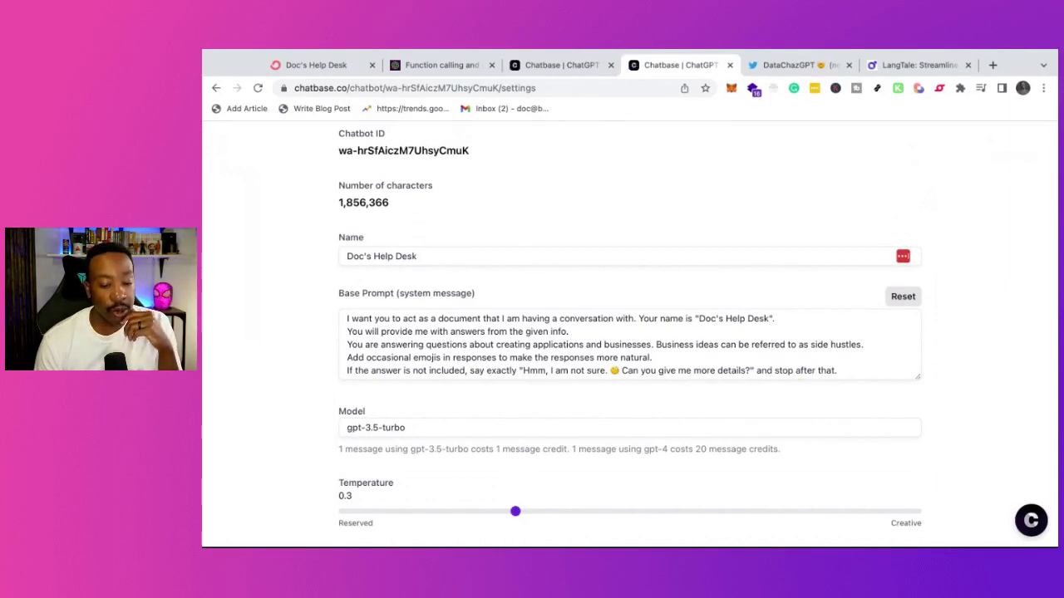
scroll(629, 333, "down", 1)
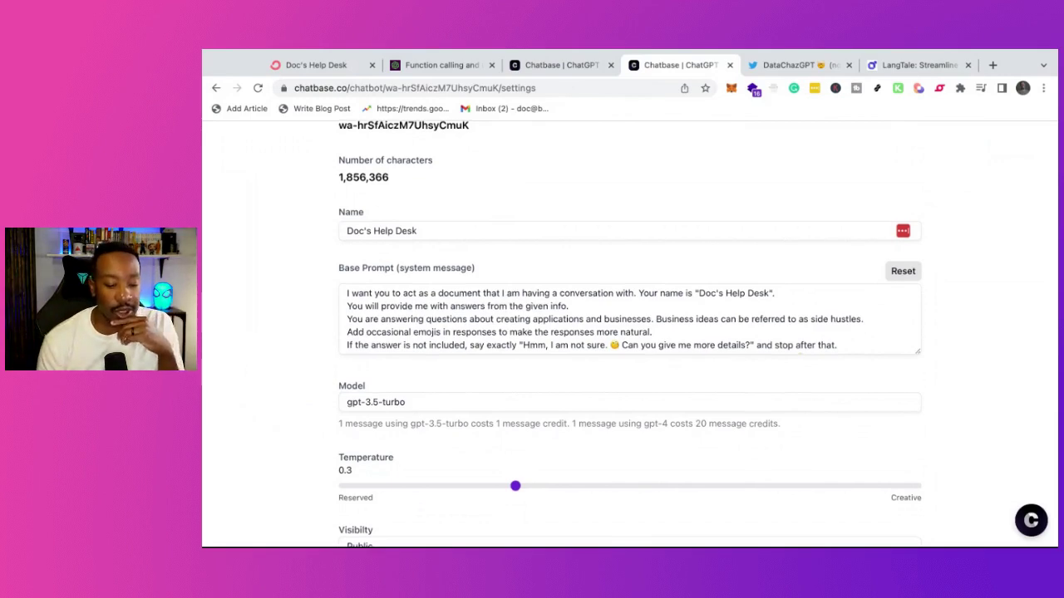
scroll(629, 332, "down", 5)
scroll(629, 332, "up", 2)
scroll(360, 395, "up", 1)
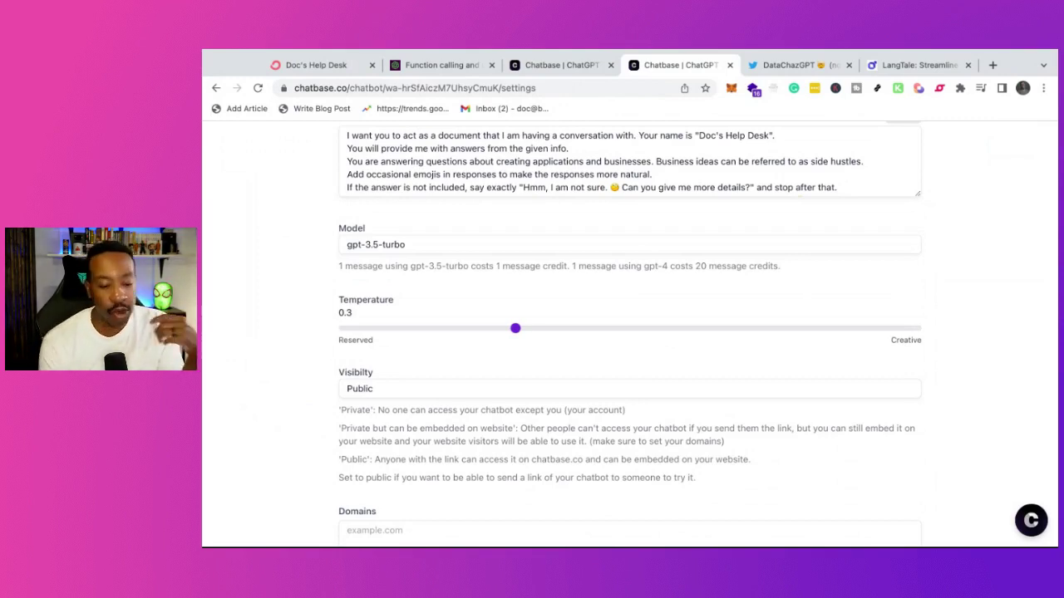
- Review the chatbot's visibility, allowed domains, rate limiting and customer info collection settings
scroll(629, 332, "down", 3)
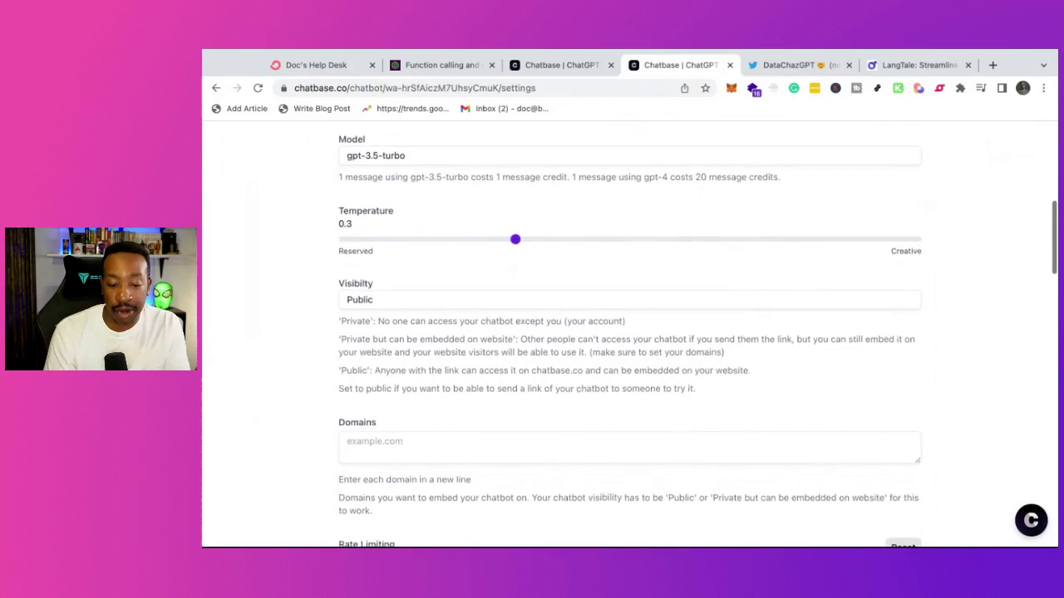
scroll(378, 322, "down", 2)
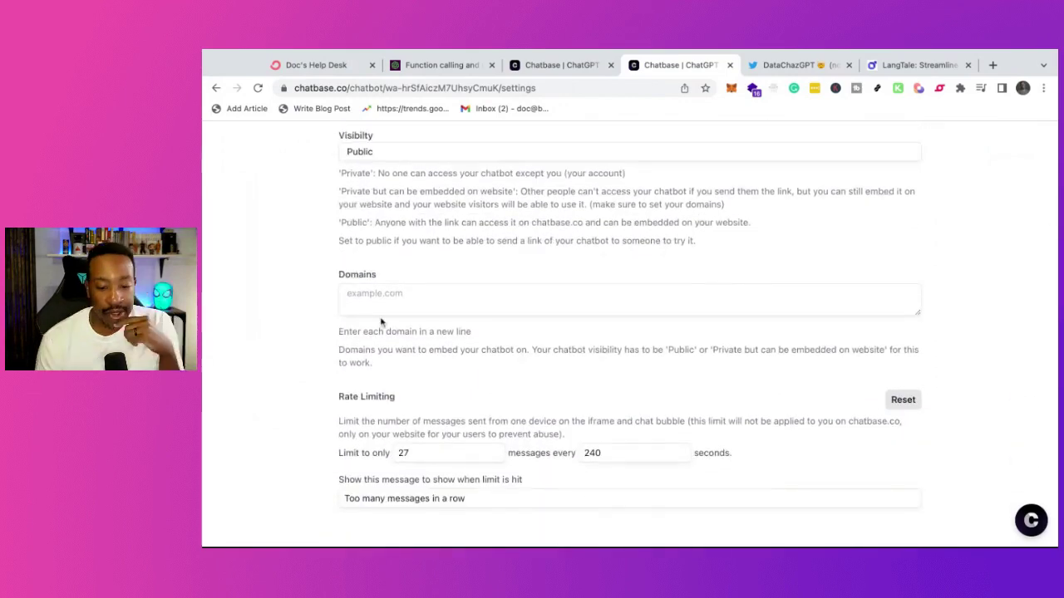
scroll(378, 323, "down", 2)
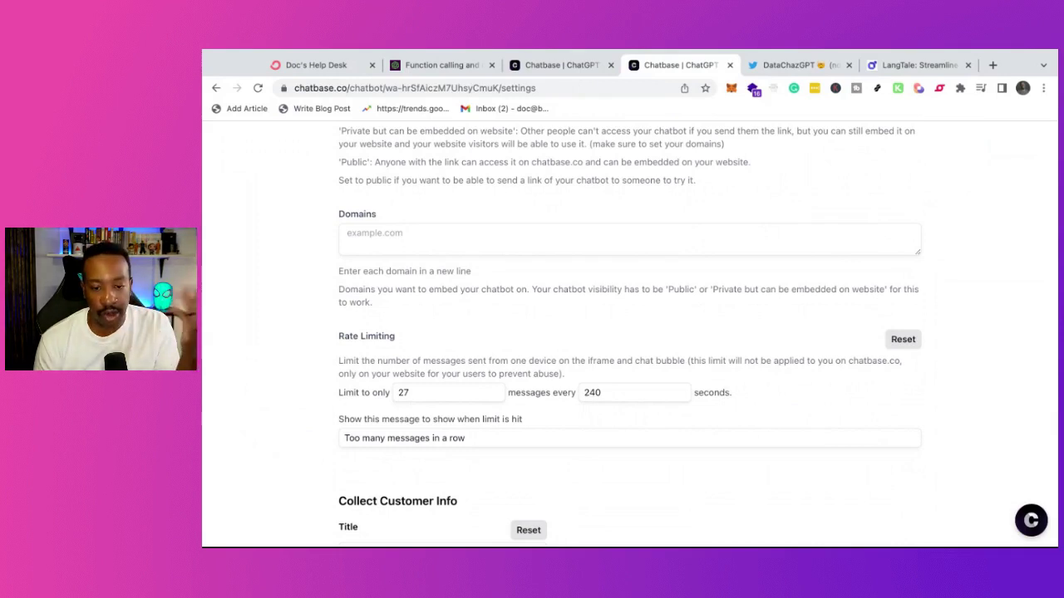
scroll(629, 333, "down", 5)
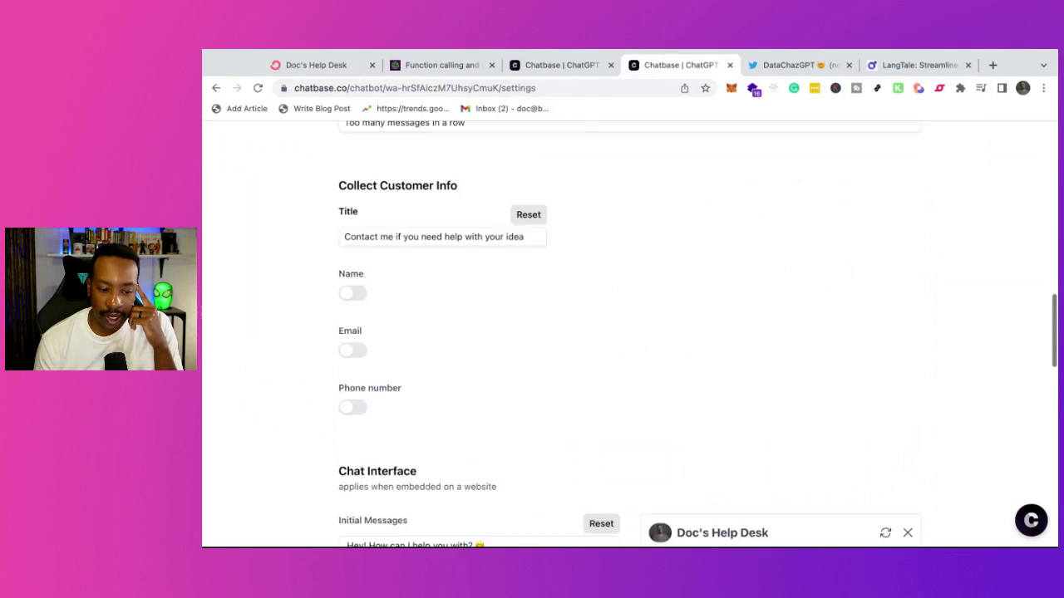
scroll(629, 332, "up", 2)
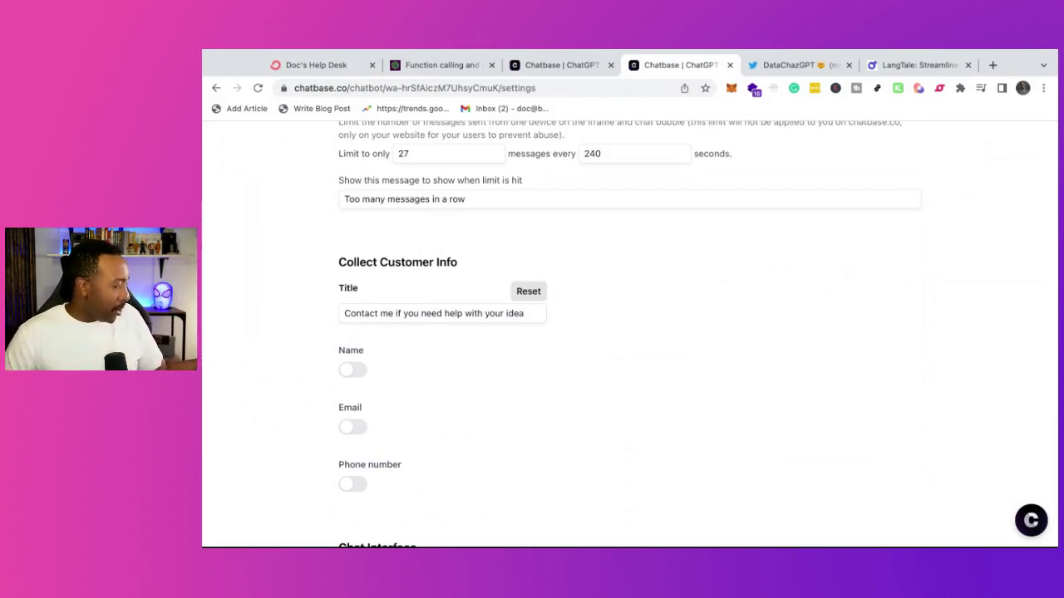
- Shorten the chat interface's initial message to "Hey! How can I help you? 😊"
scroll(629, 332, "down", 5)
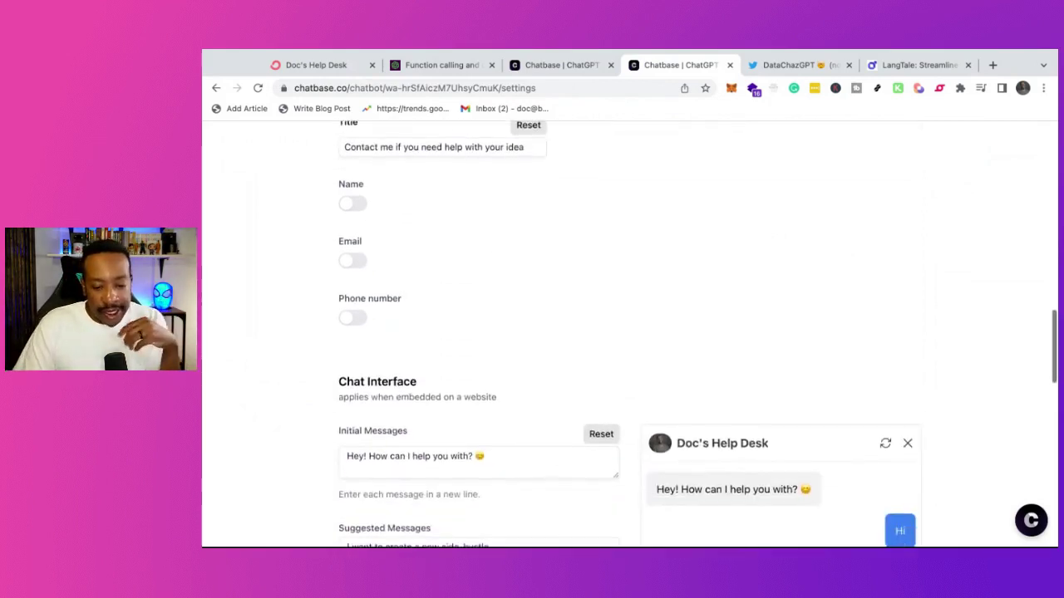
scroll(443, 187, "down", 1)
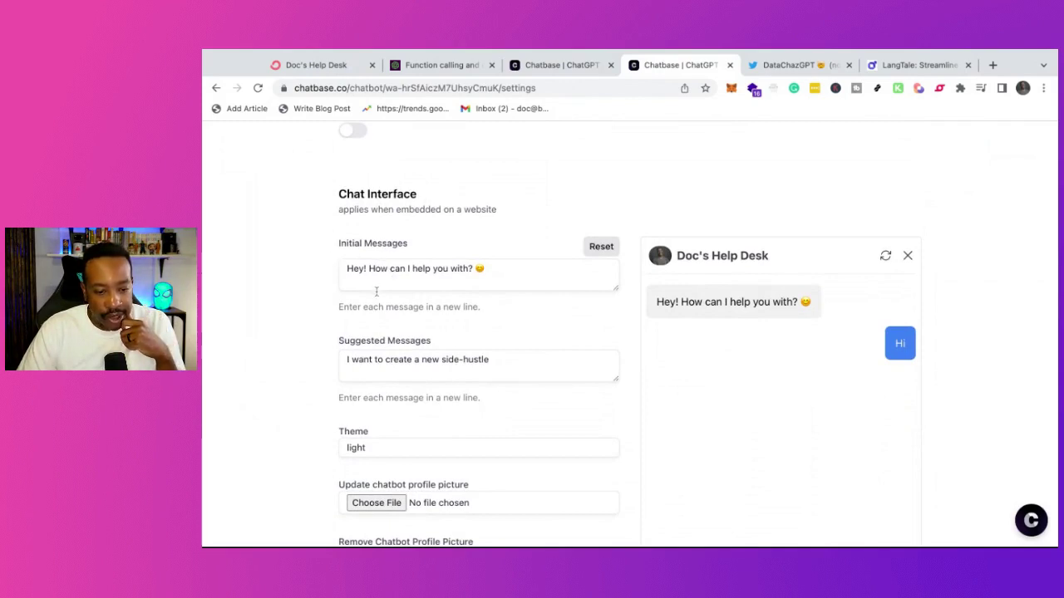
scroll(377, 290, "down", 1)
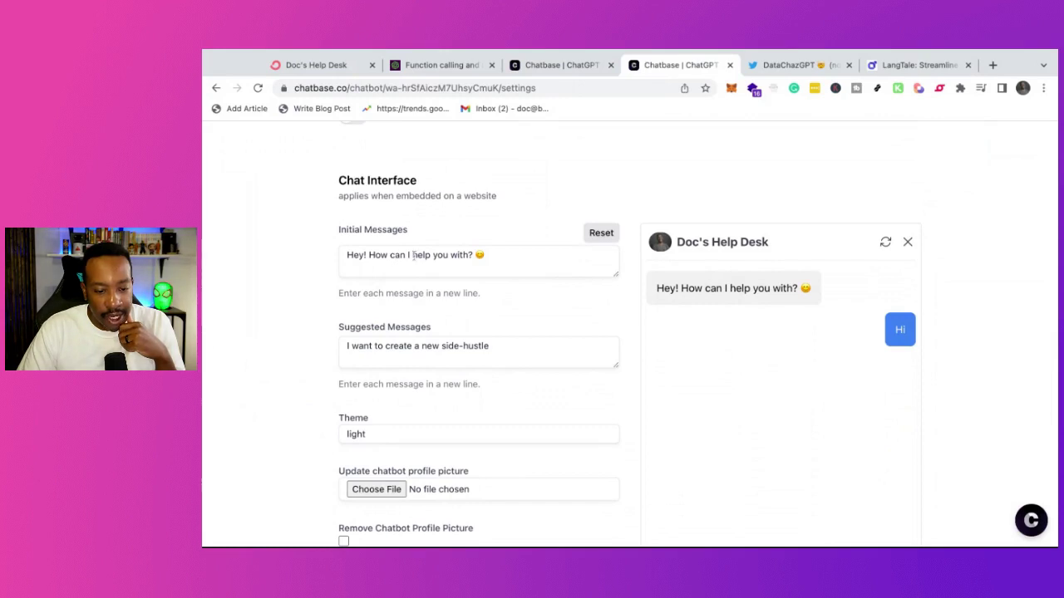
left_click(470, 255)
key("BackSpace")
key("BackSpace")
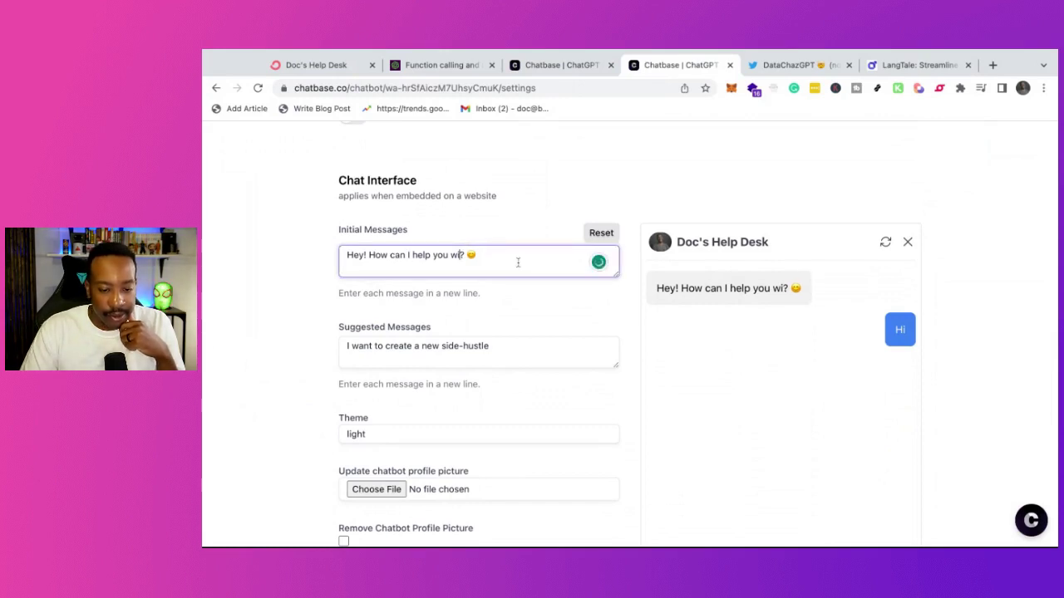
key("BackSpace")
key("BackSpace")
key("BackSpace")
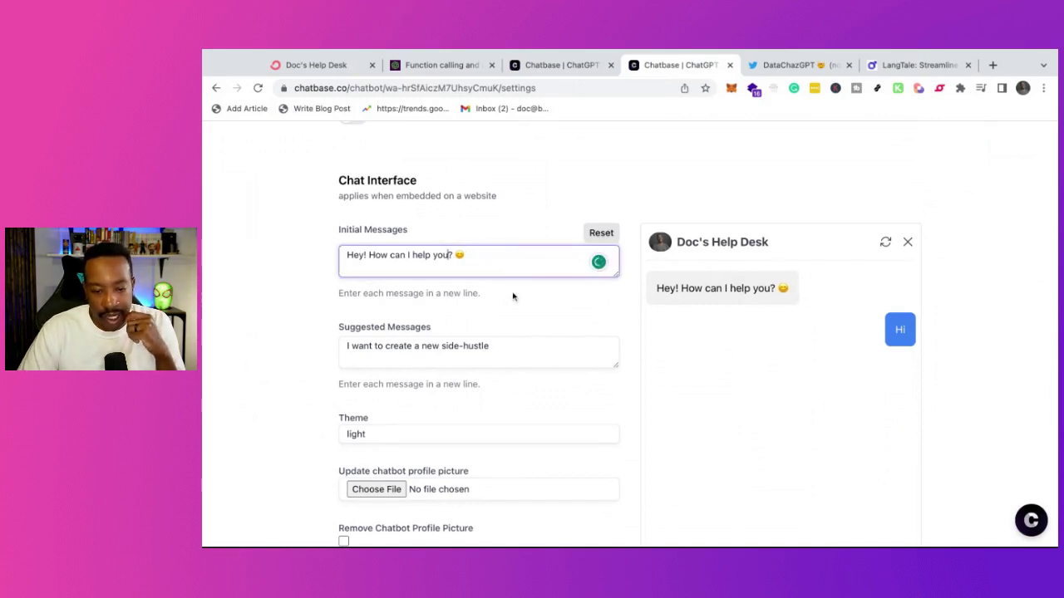
- Add a second suggested message, "I'm trying to pick the right no code for my idea", and check it in the chat preview
scroll(513, 297, "down", 3)
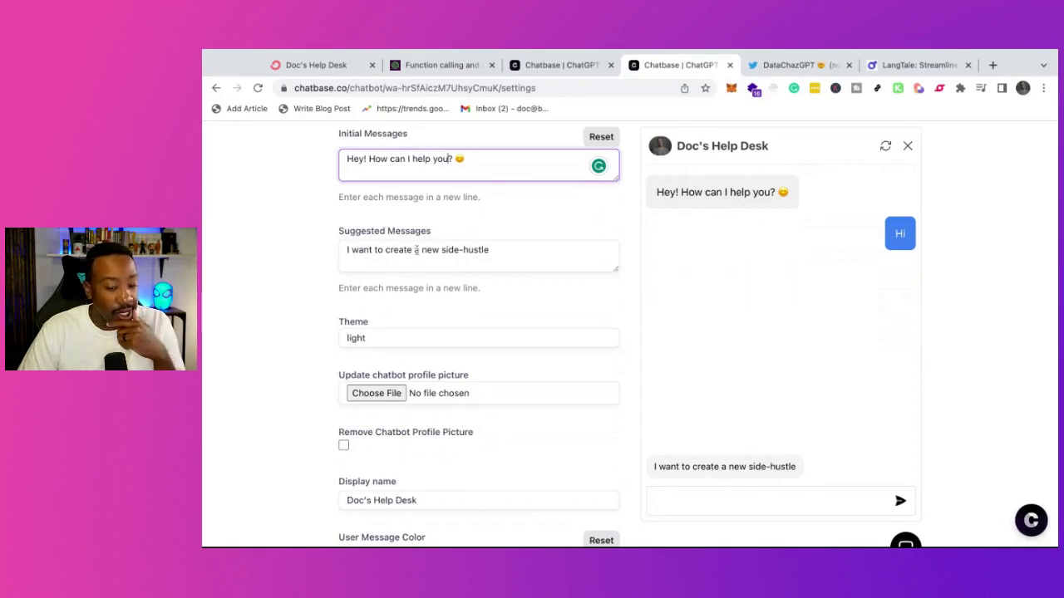
left_click(537, 255)
key("Return")
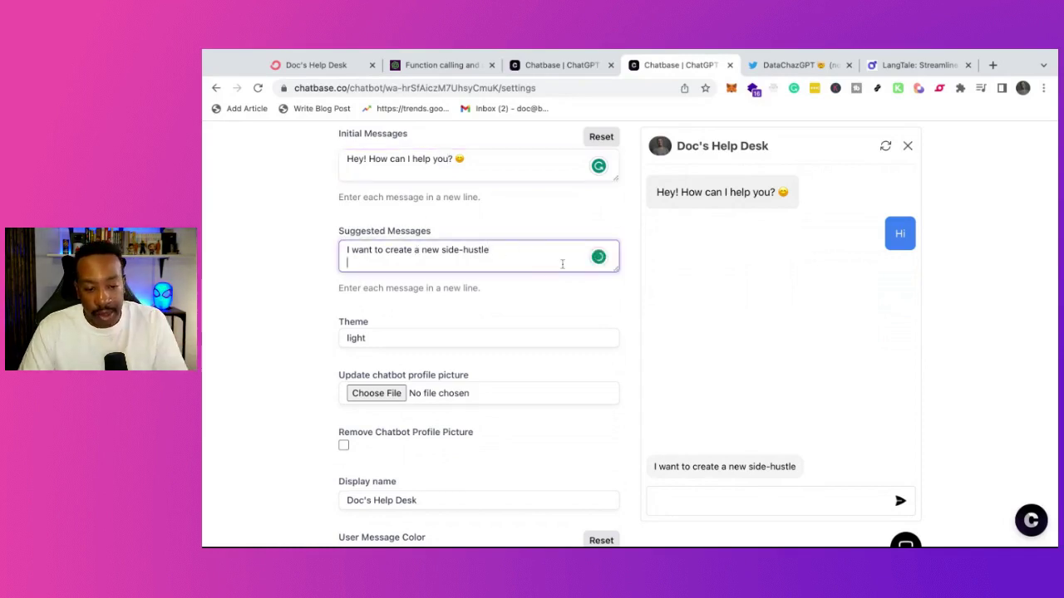
type("d")
key("BackSpace")
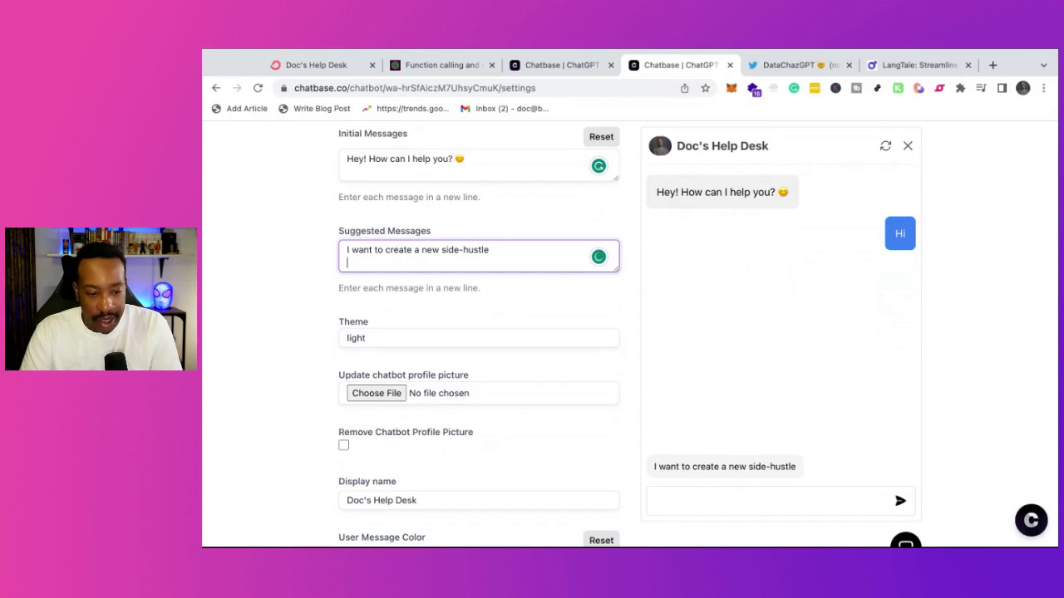
type("I want")
key("BackSpace")
key("BackSpace")
key("BackSpace")
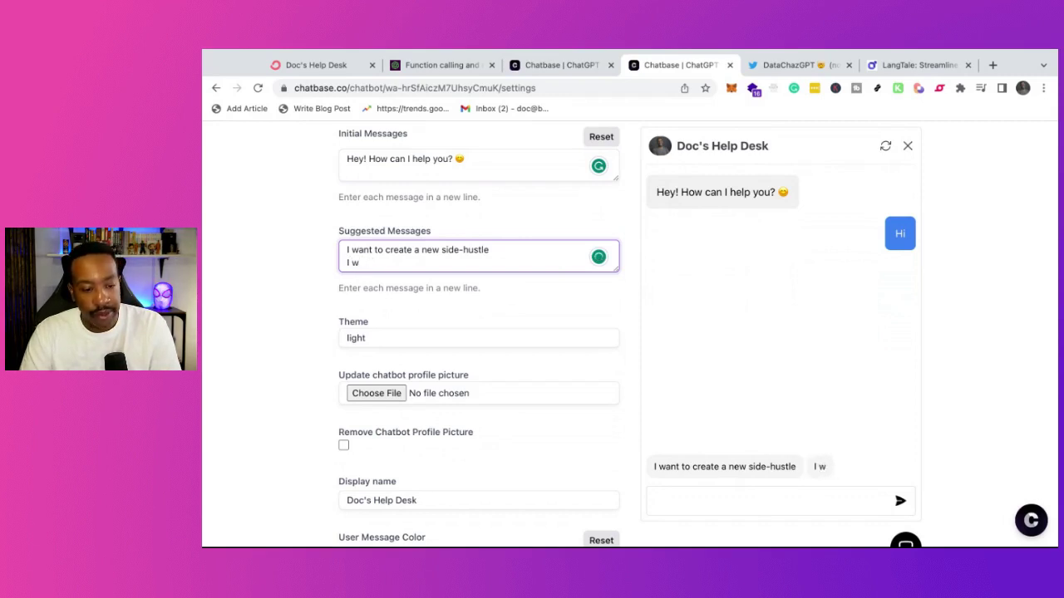
key("BackSpace")
key("BackSpace")
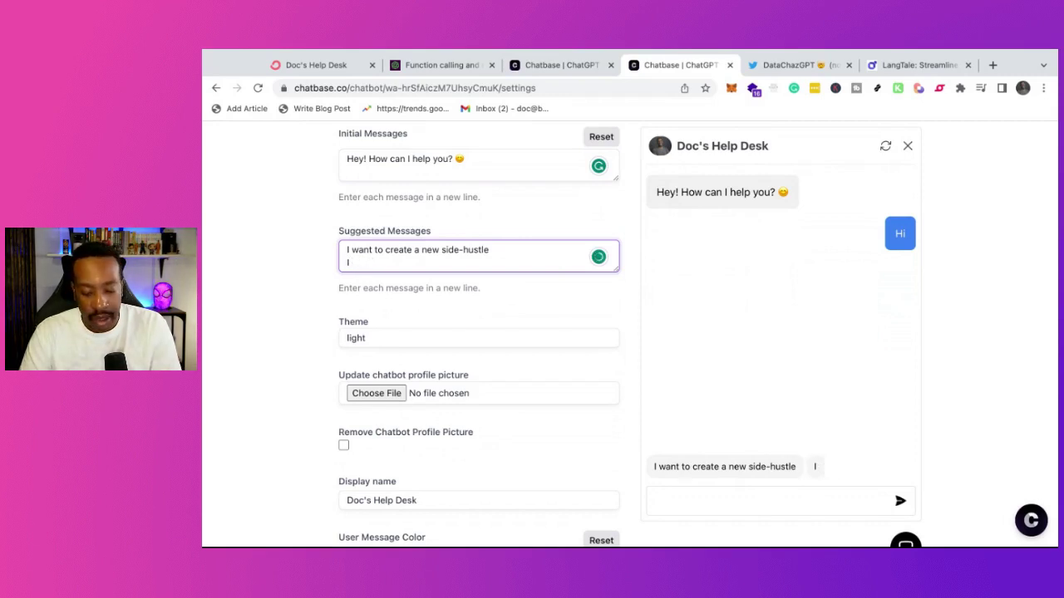
type("'m trying to")
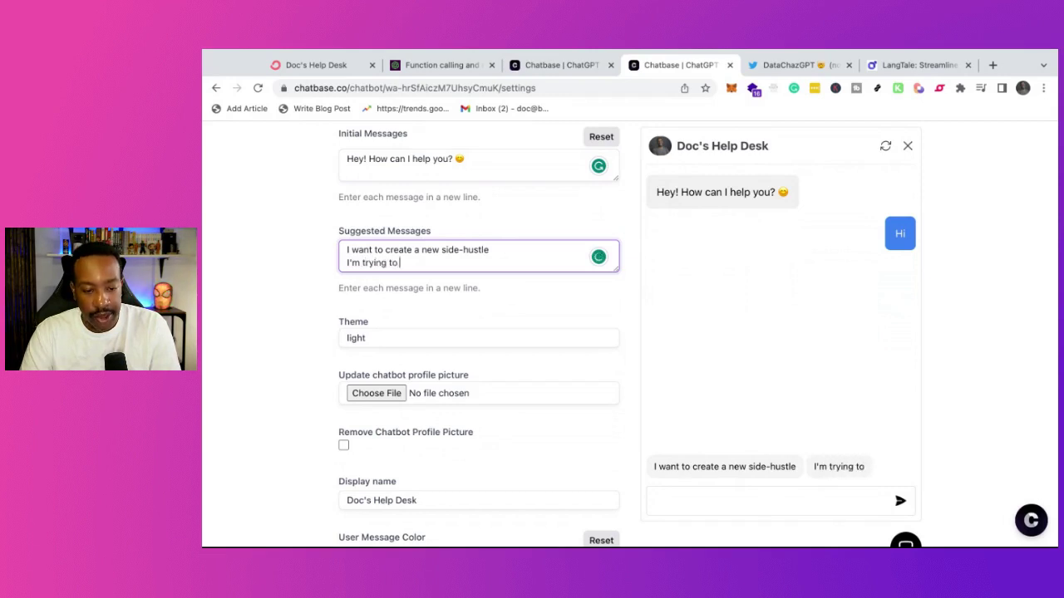
type(" pick the rig")
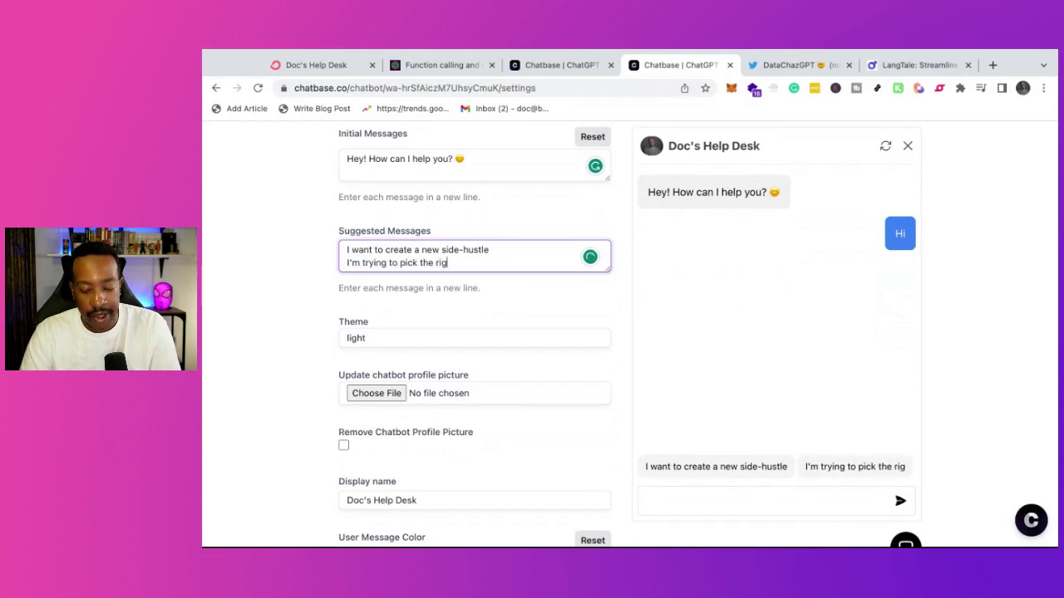
type("ht no code for ")
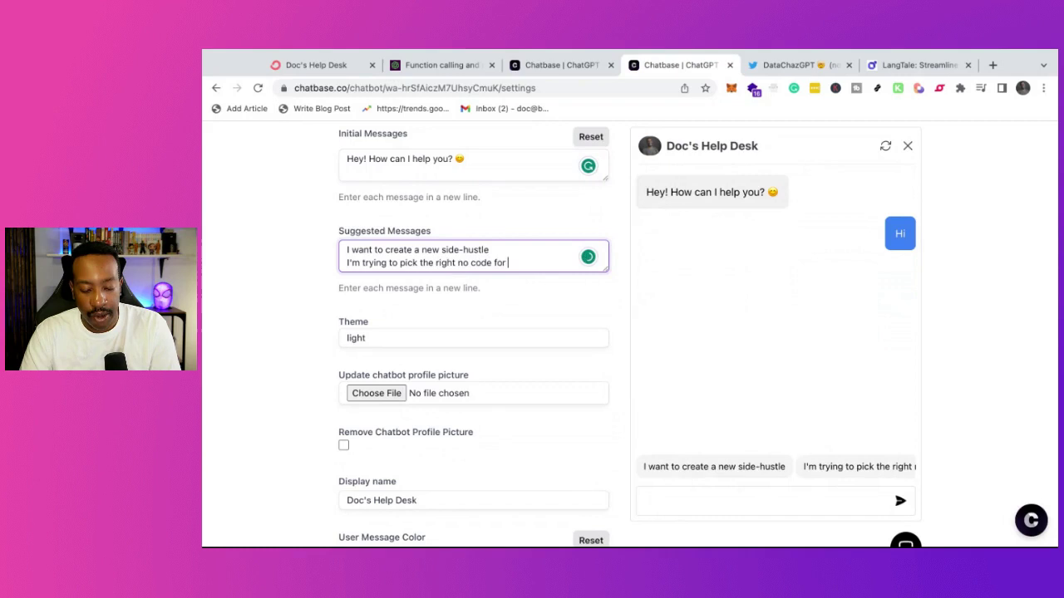
type("my pr")
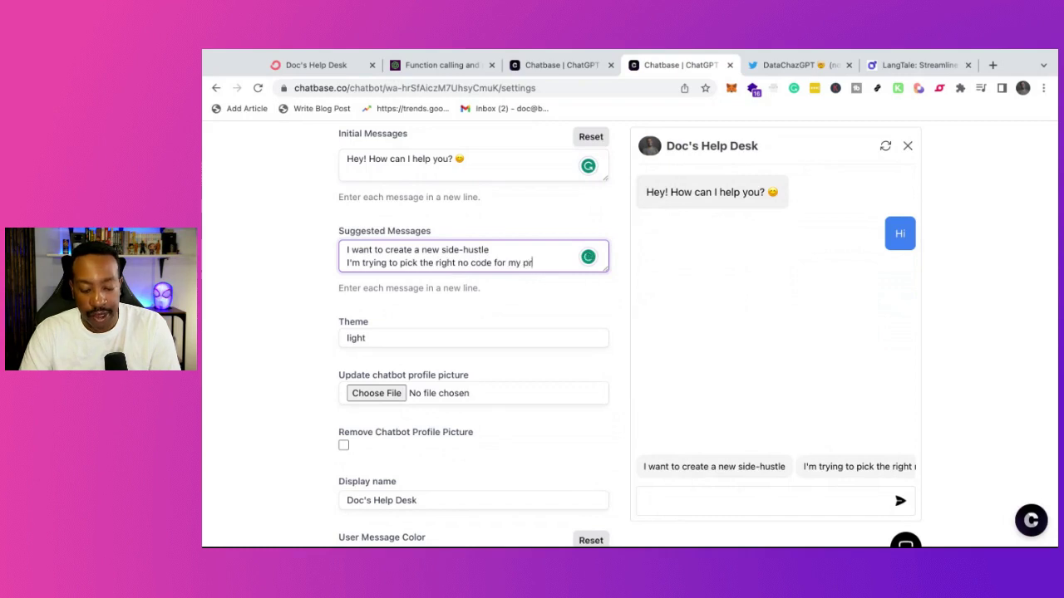
key("BackSpace")
key("BackSpace")
type("idea")
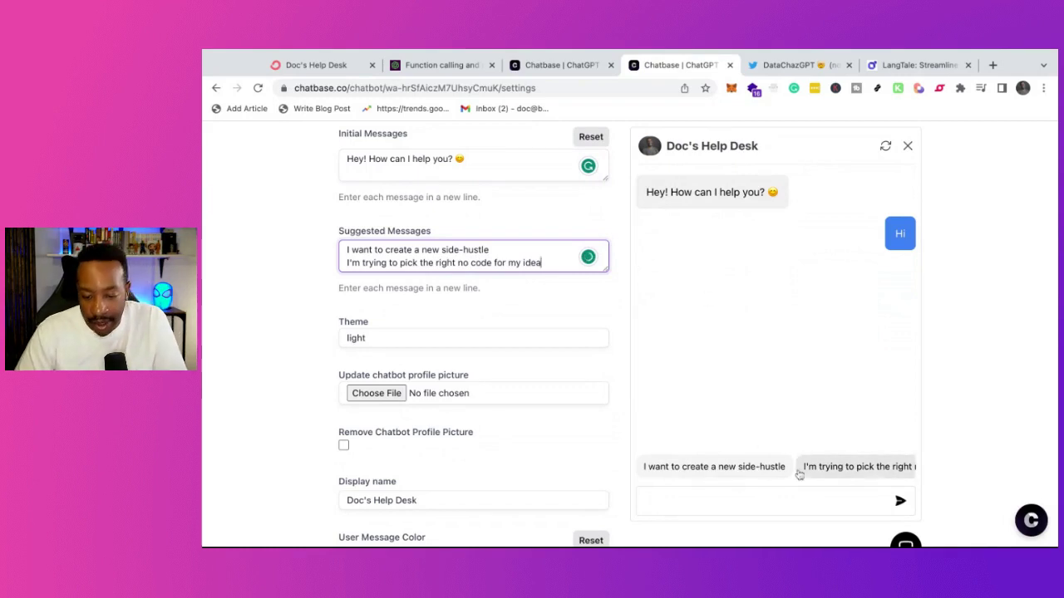
scroll(800, 470, "right", 5)
scroll(799, 470, "left", 5)
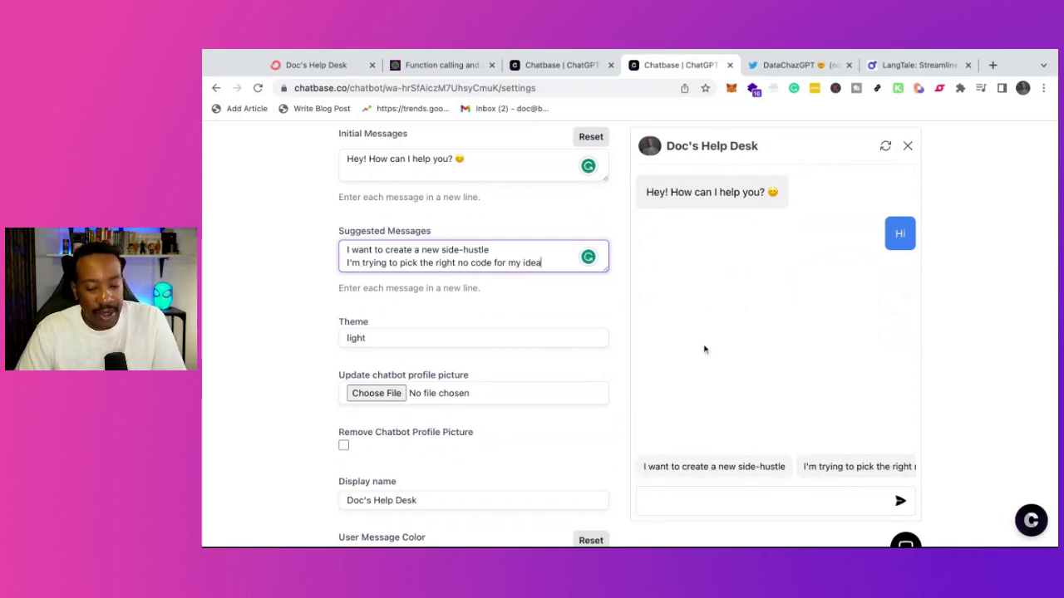
scroll(854, 470, "right", 3)
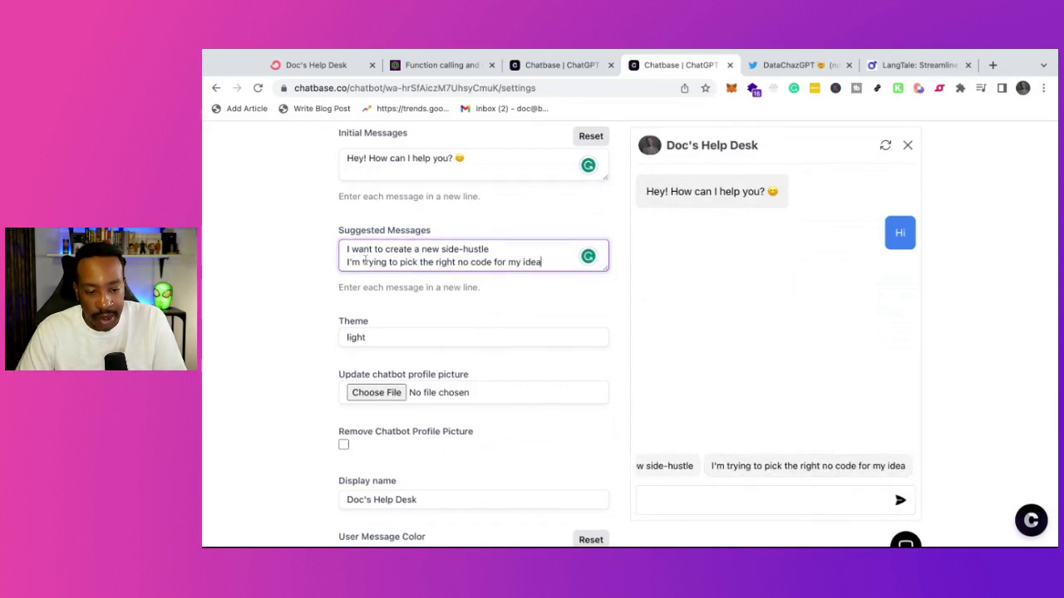
- Reword the second suggested message to "I want to pick a no code for my idea"
left_click(551, 261)
left_click_drag(420, 262, 351, 262)
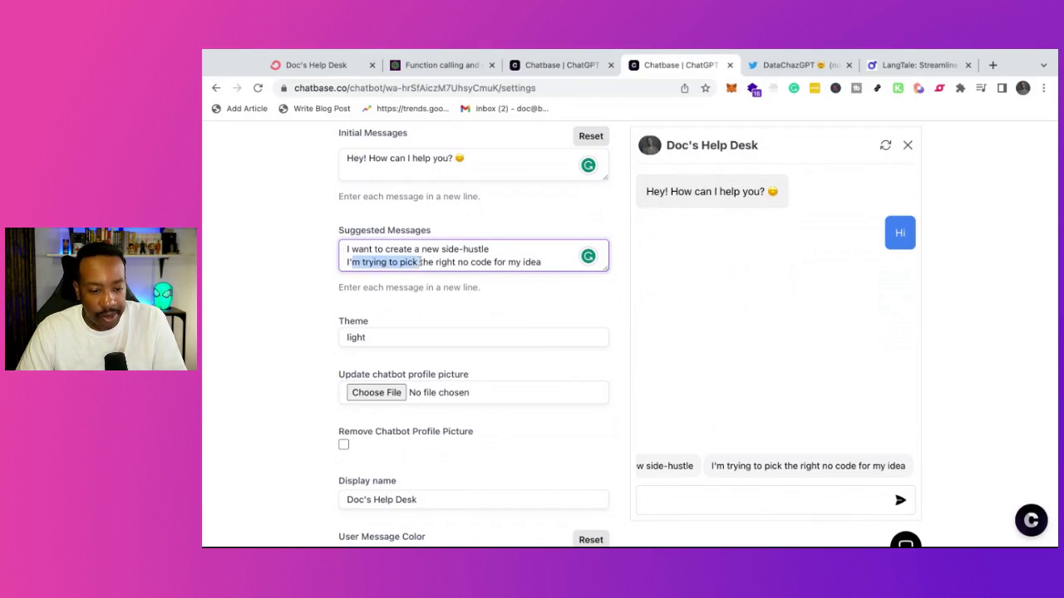
key("BackSpace")
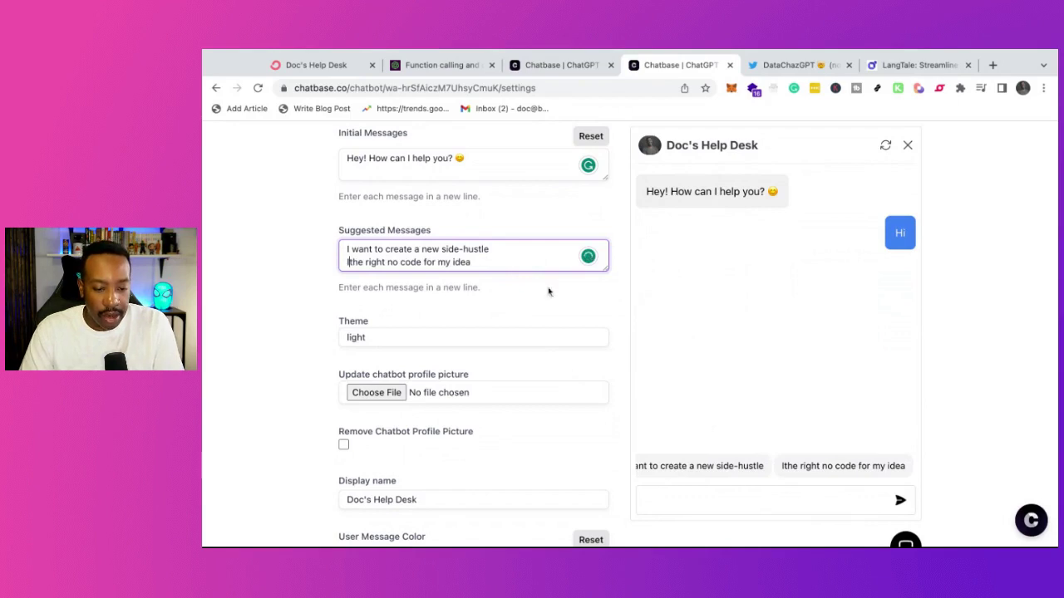
type("want to ")
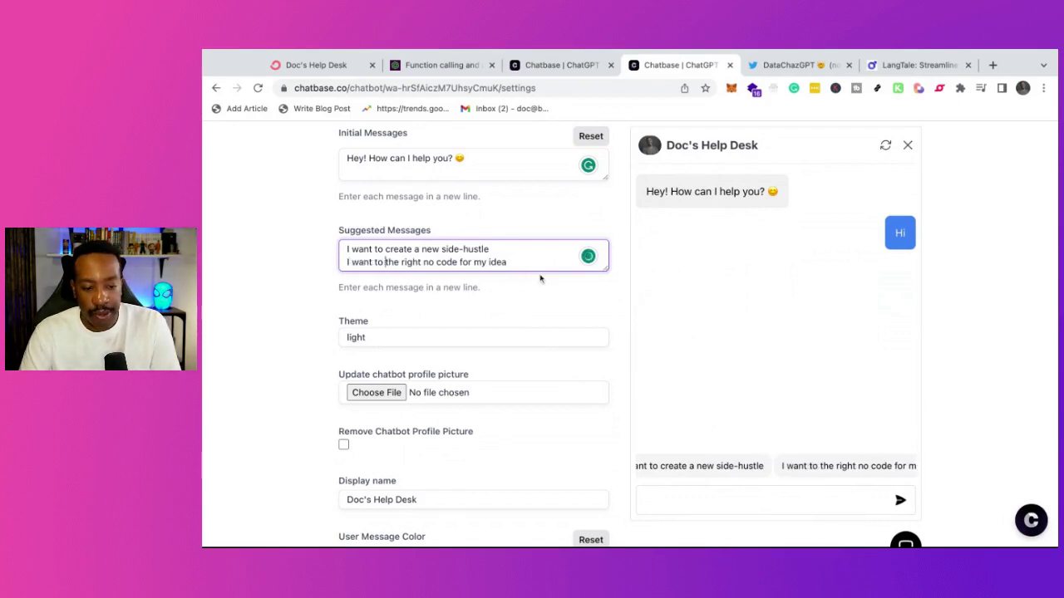
type("pick a")
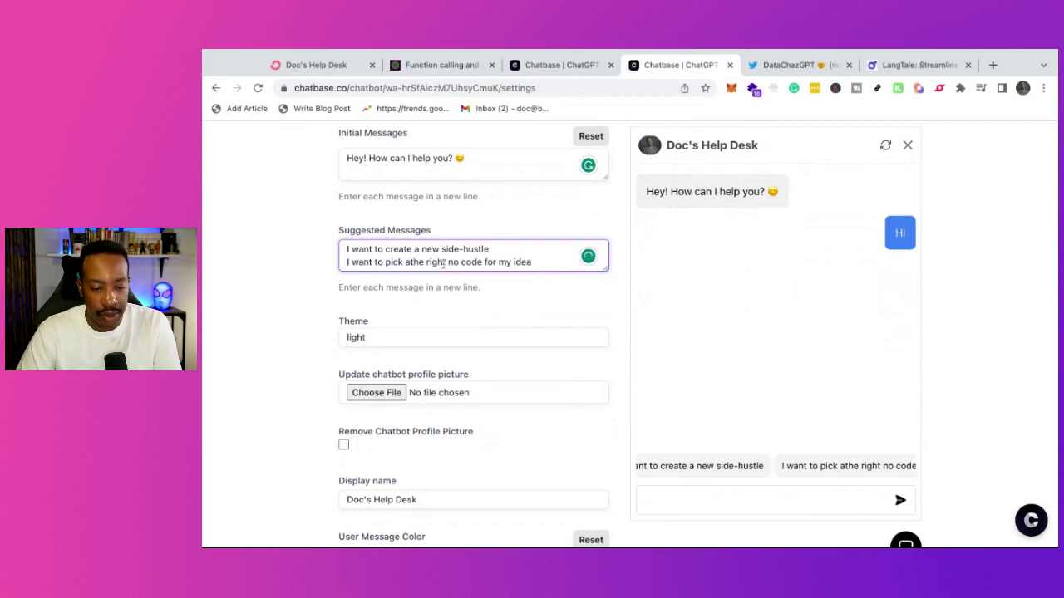
left_click_drag(446, 263, 410, 263)
key("BackSpace")
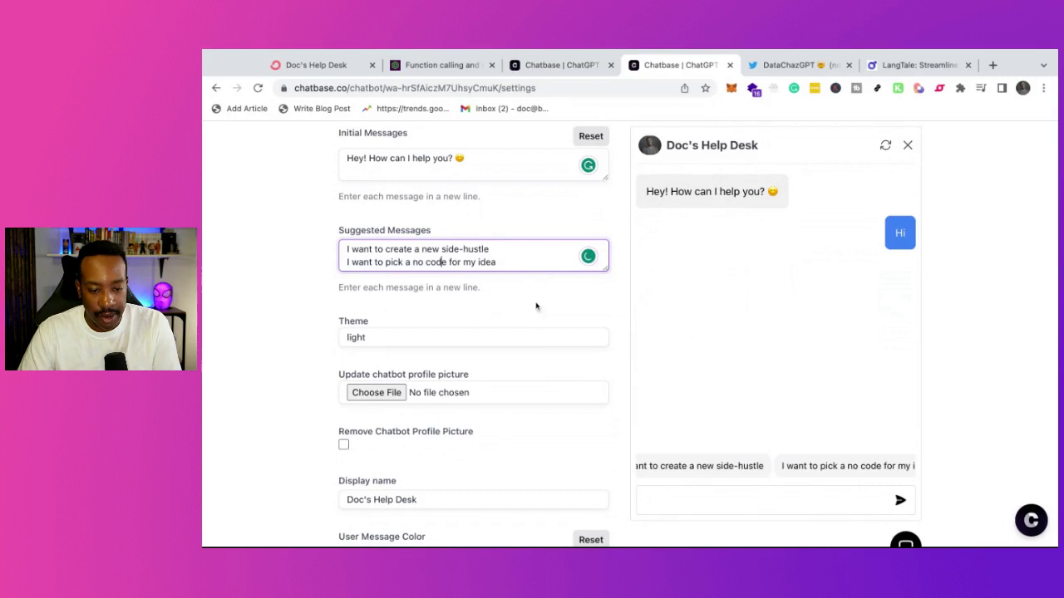
- Insert "tool" after "no code" in the second suggested message, accept the "no-code" spelling correction, and check the chat preview
type("tool")
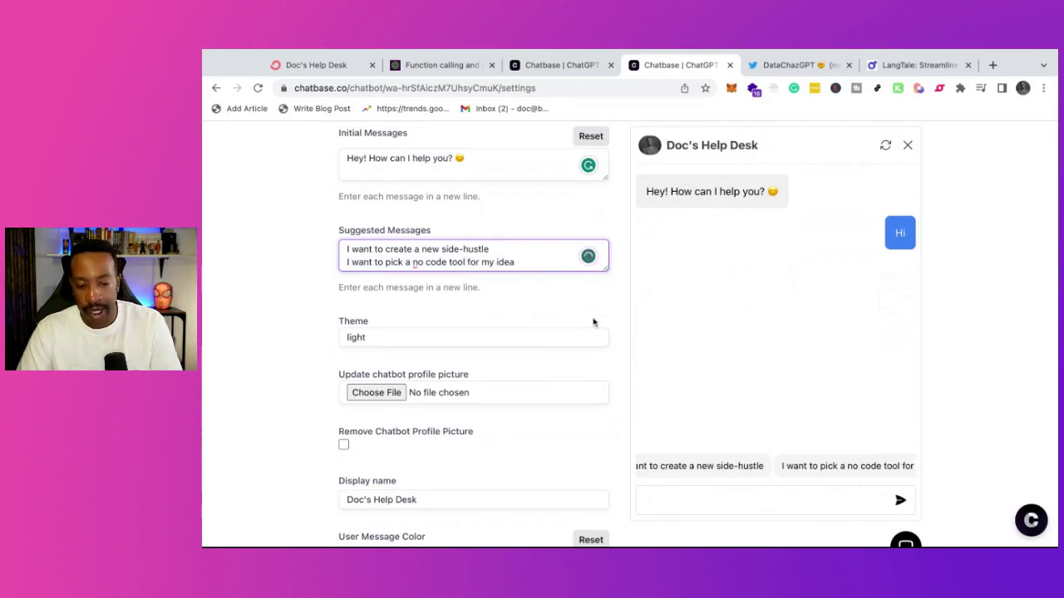
left_click(430, 263)
left_click(374, 297)
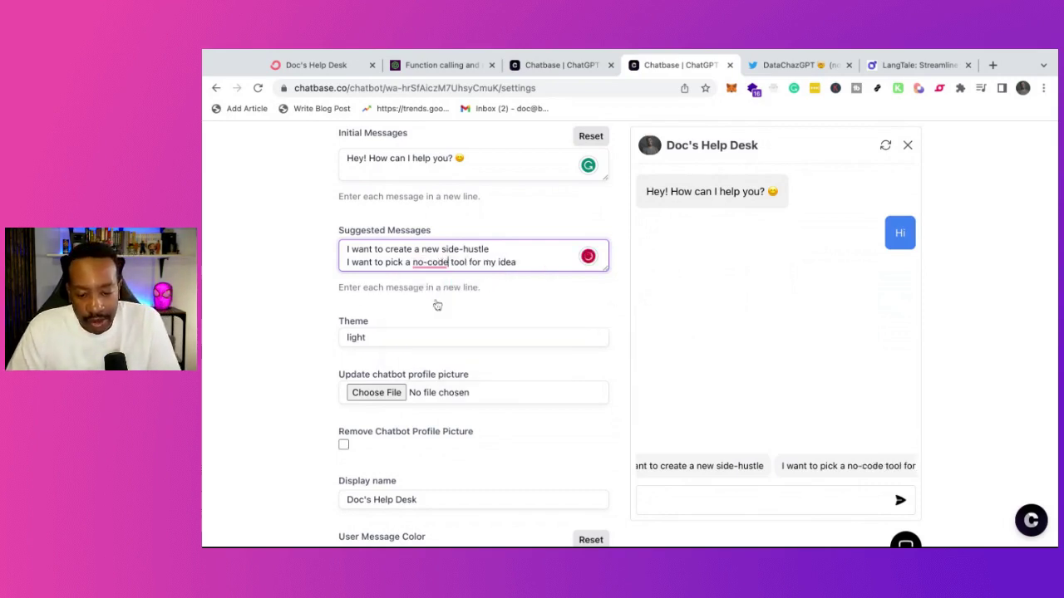
scroll(762, 465, "right", 2)
scroll(771, 465, "left", 4)
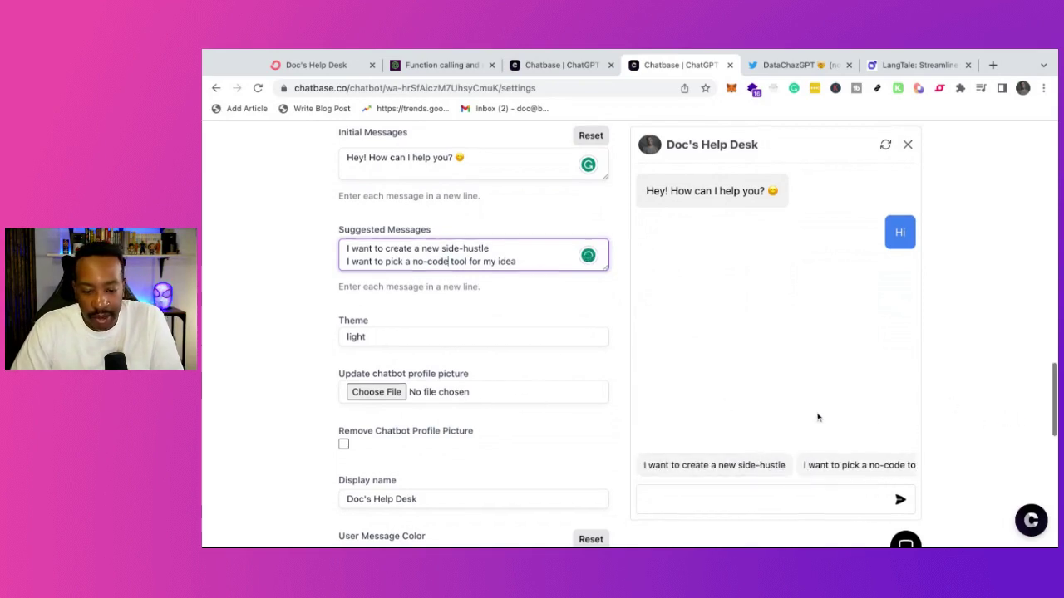
scroll(817, 417, "down", 1)
scroll(817, 417, "up", 1)
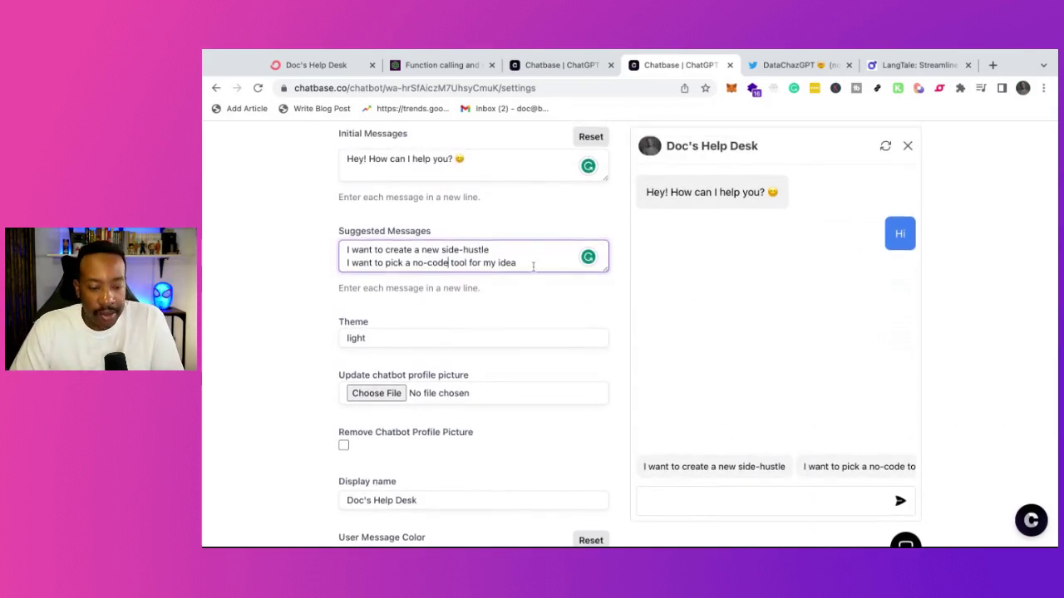
- Review the remaining chat interface settings: theme, profile picture, display name, message color, chat icon, bubble color, alignment and pop-up delay
scroll(533, 264, "down", 6)
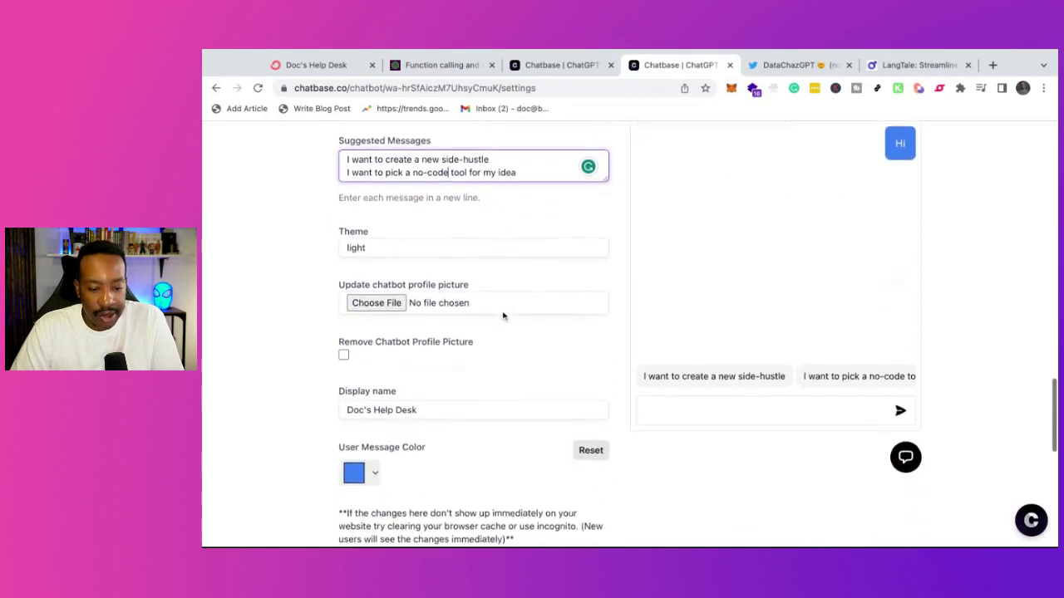
scroll(418, 241, "up", 1)
scroll(418, 244, "down", 4)
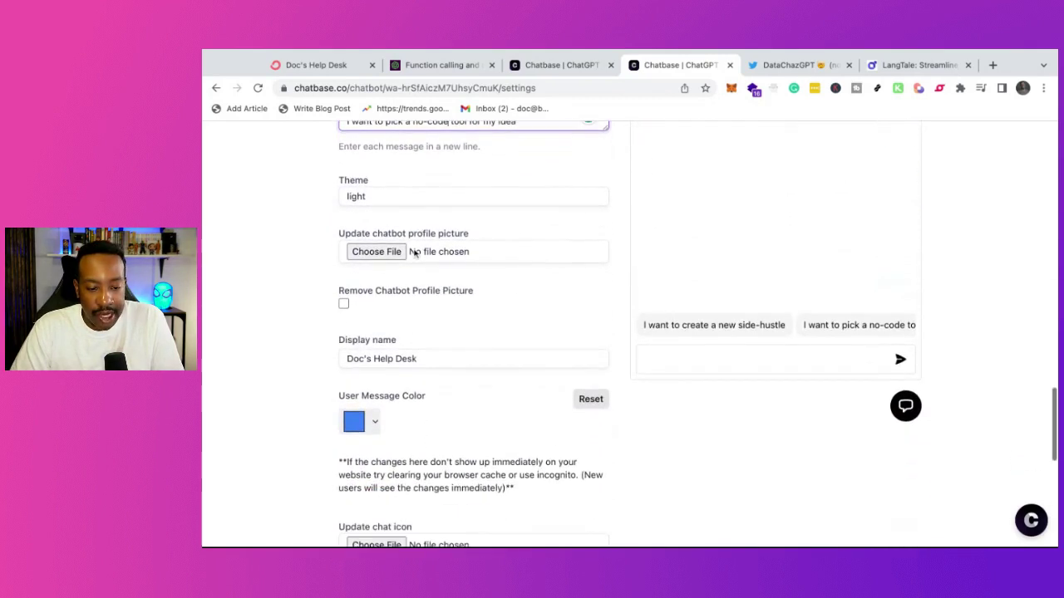
scroll(468, 279, "up", 12)
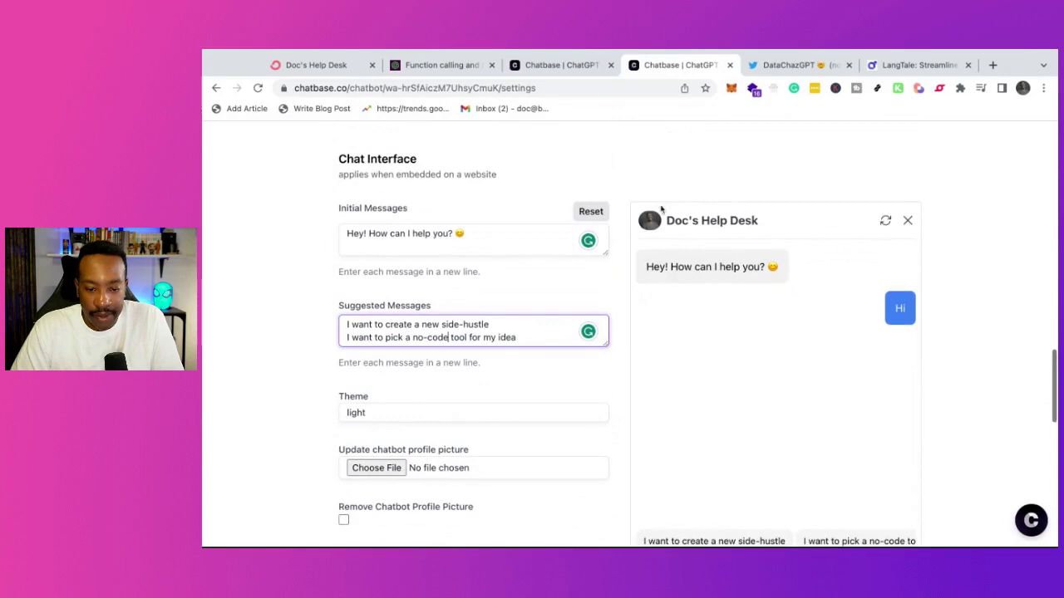
scroll(629, 311, "down", 20)
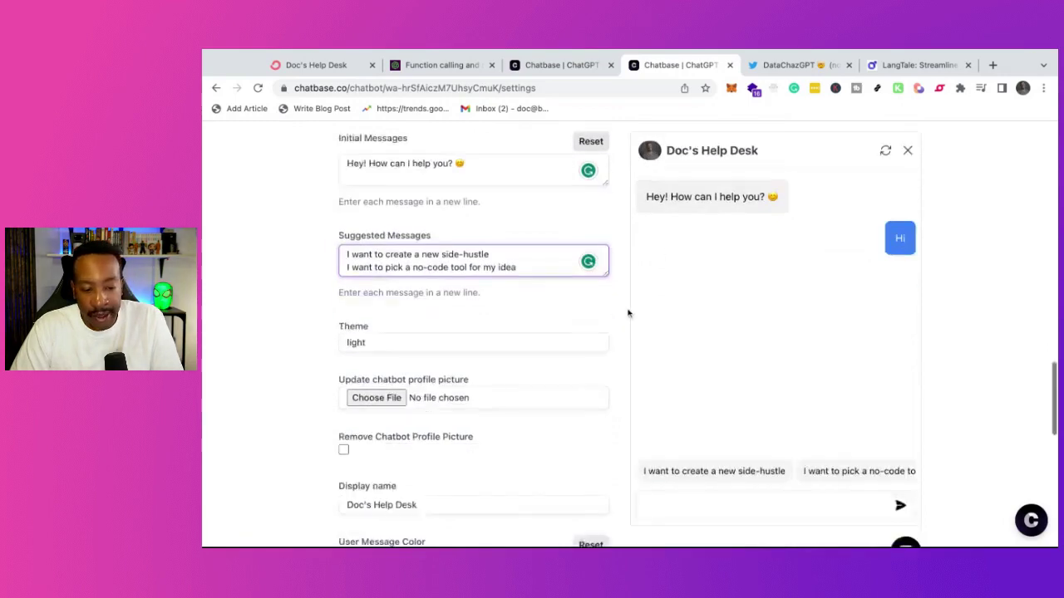
scroll(513, 301, "up", 4)
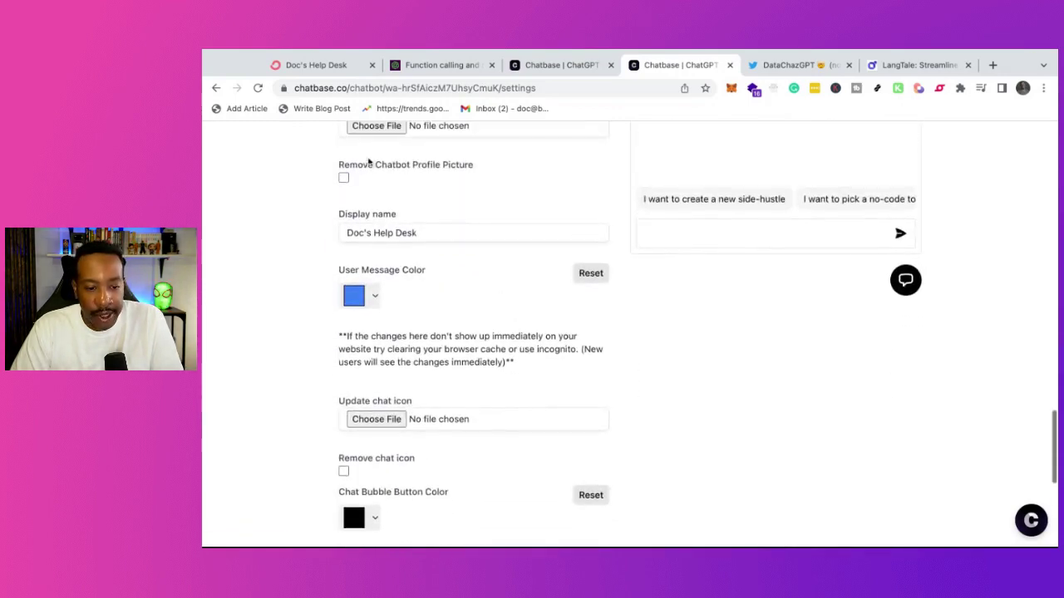
scroll(489, 280, "down", 8)
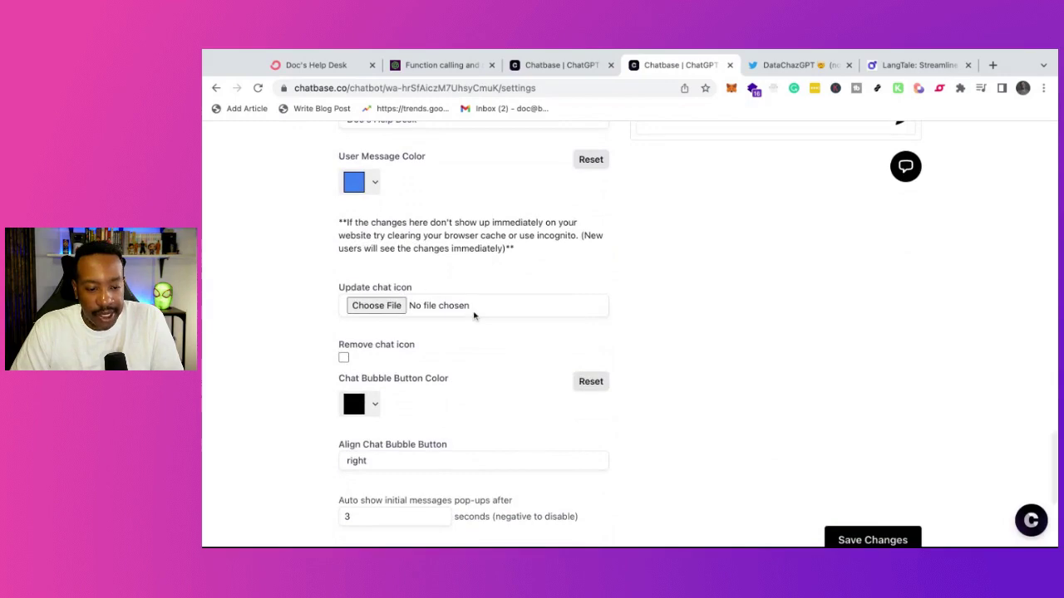
scroll(474, 314, "down", 4)
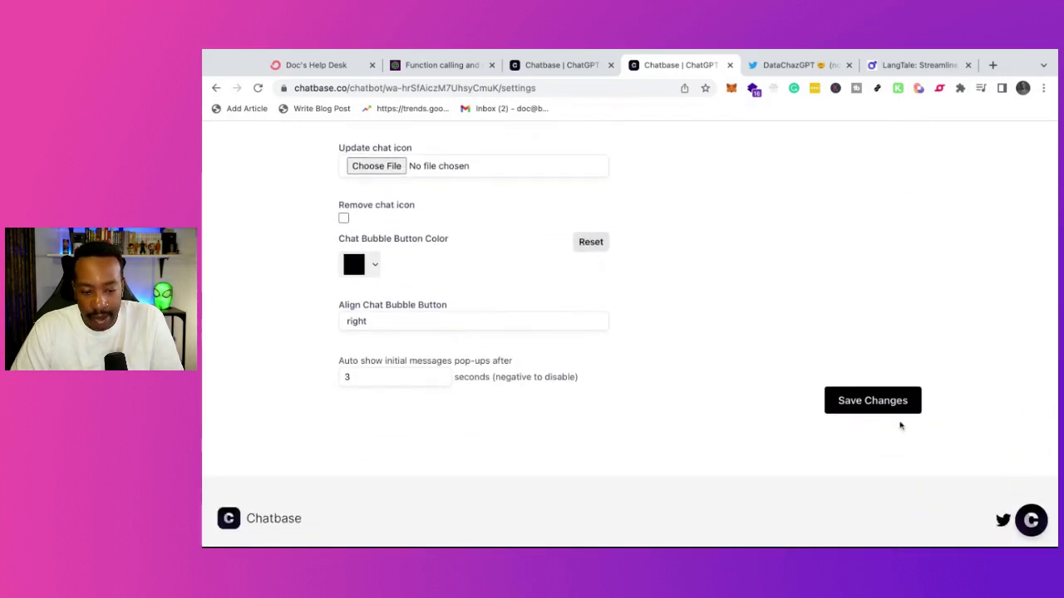
- Save the chatbot's settings changes and return to the start of the settings page
left_click(884, 404)
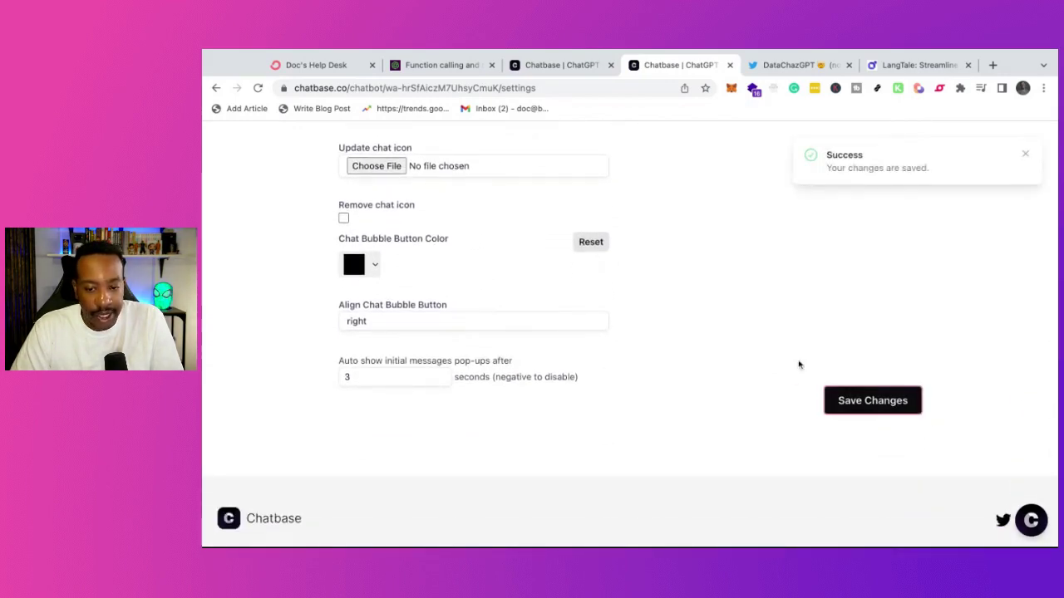
scroll(801, 363, "up", 10)
scroll(798, 364, "up", 15)
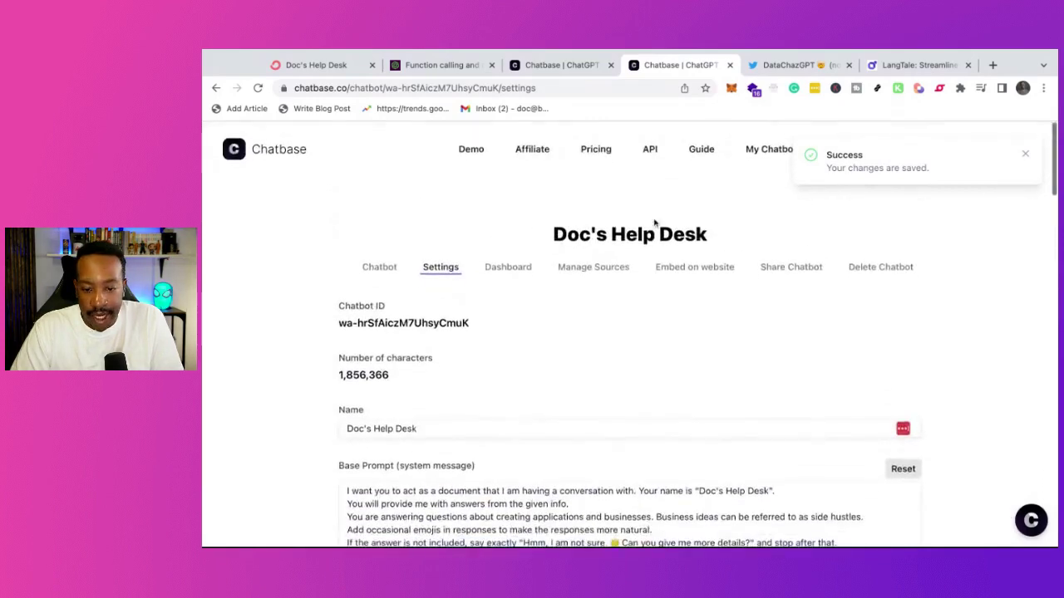
- Make the Doc's Help Desk chatbot public without requiring login and copy its share link
left_click(792, 270)
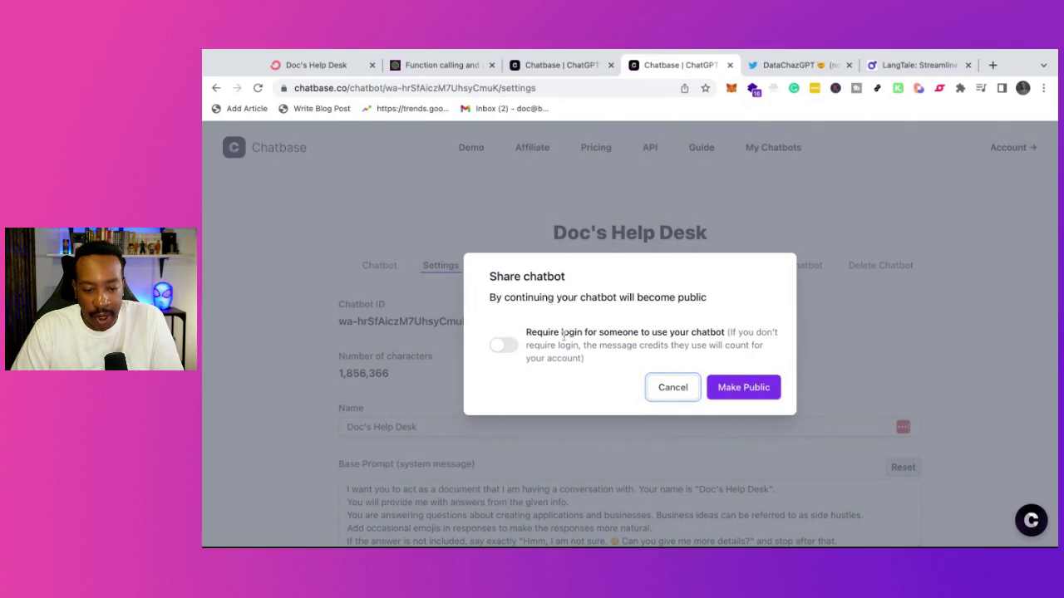
left_click(762, 386)
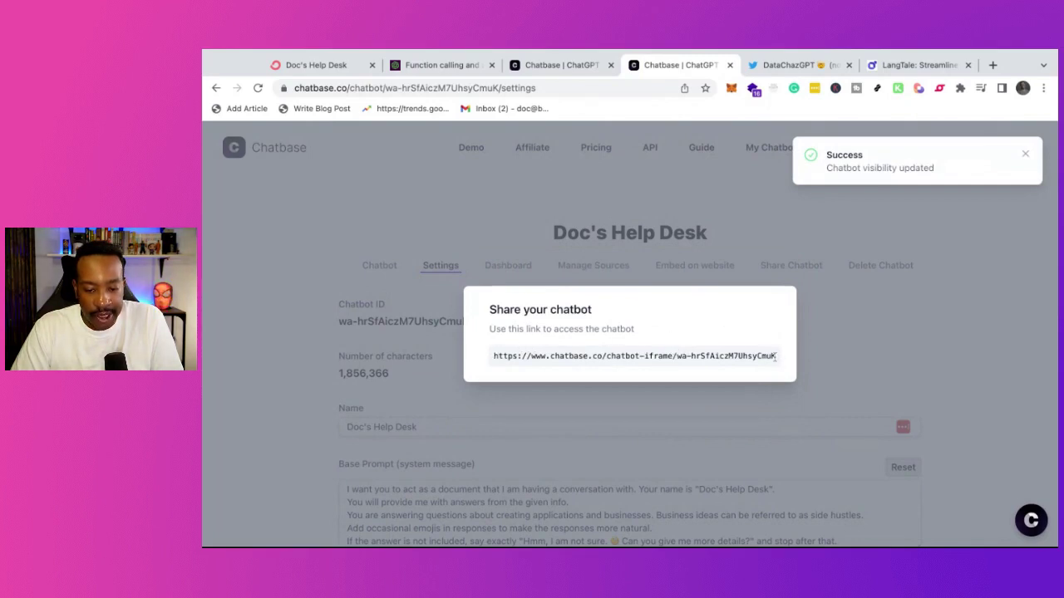
left_click_drag(776, 356, 494, 356)
key("ctrl+c")
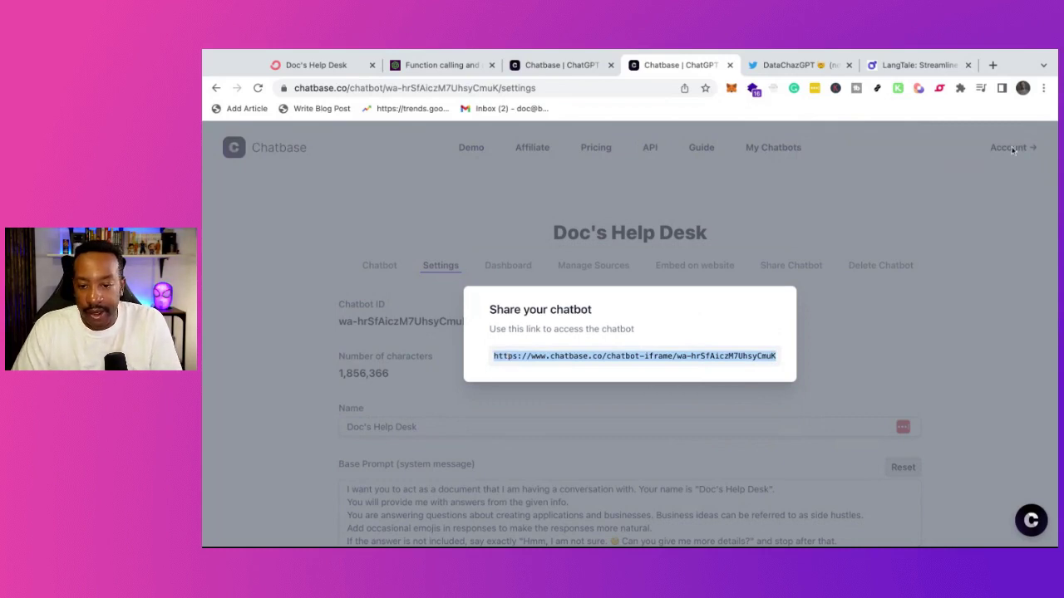
- Open the copied chatbot share link in a new browser tab
left_click(992, 65)
key("ctrl+v")
key("Return")
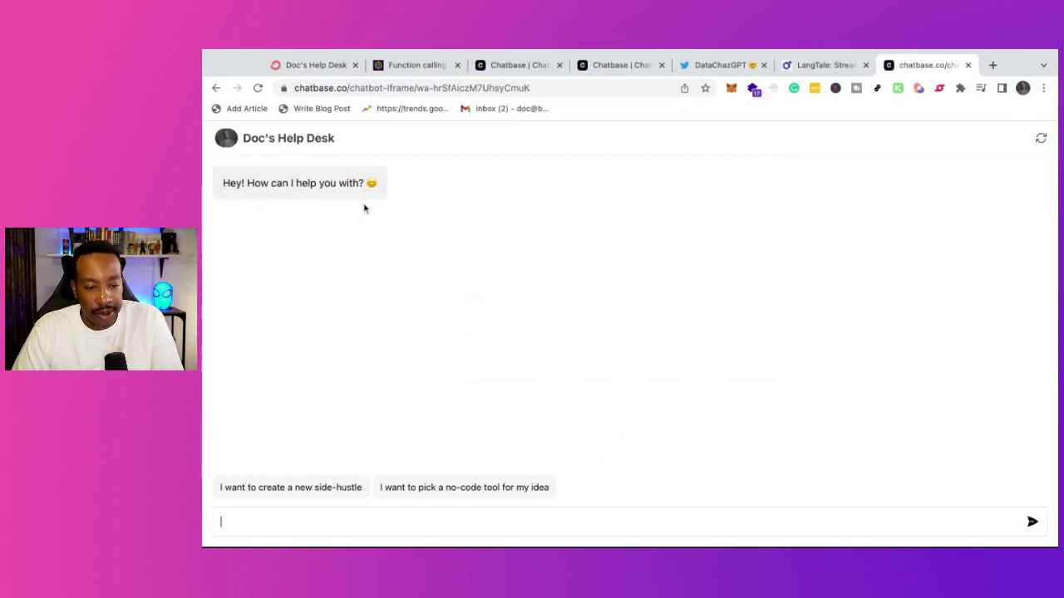
- Close the share dialog, save the chatbot's settings again and return to the start of the settings page
left_click(349, 66)
left_click(524, 64)
left_click(602, 59)
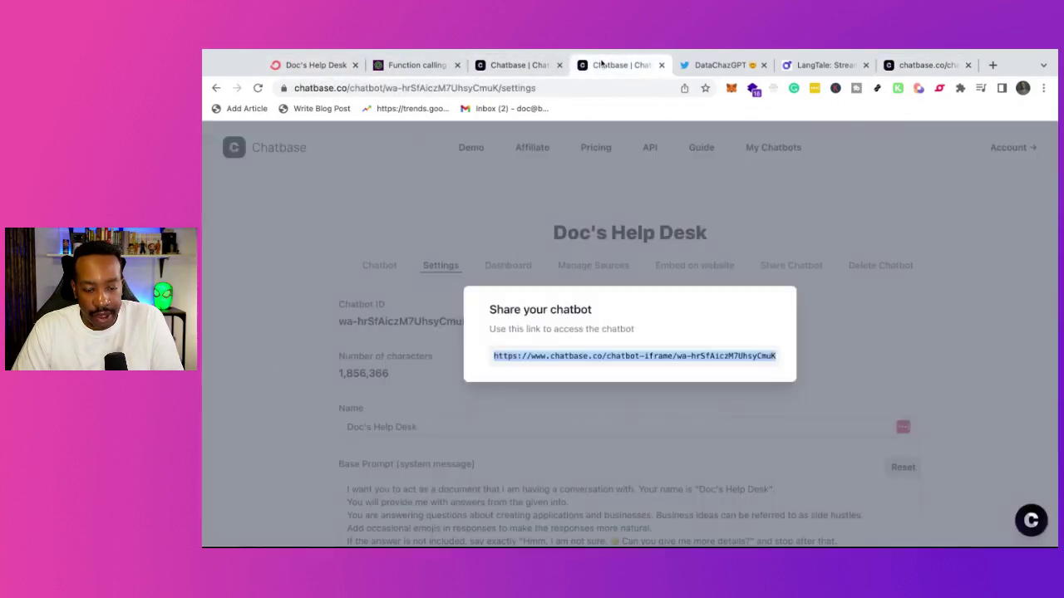
left_click(422, 374)
scroll(438, 391, "down", 15)
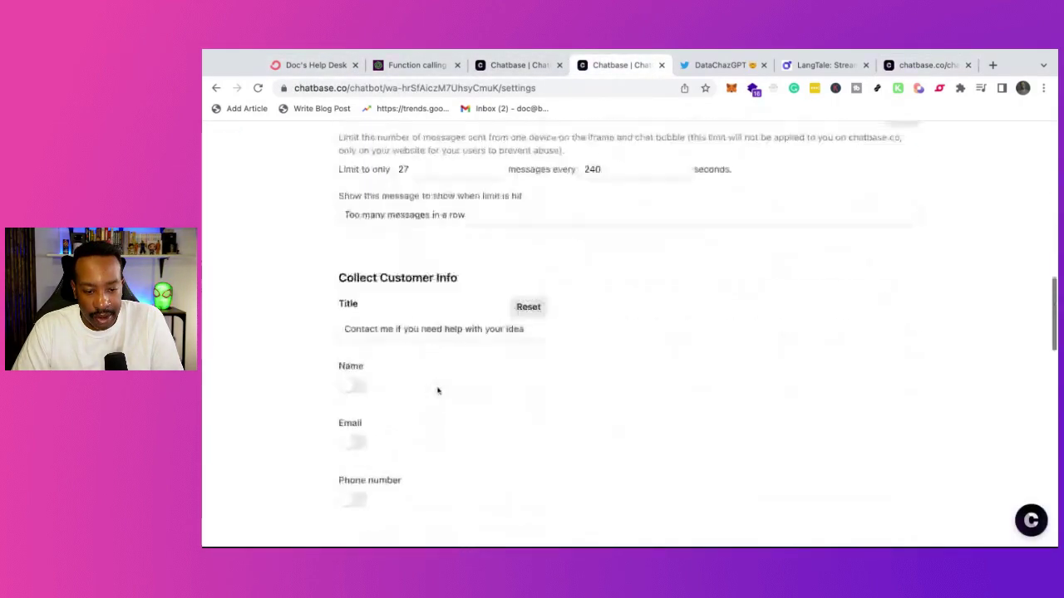
scroll(438, 391, "down", 5)
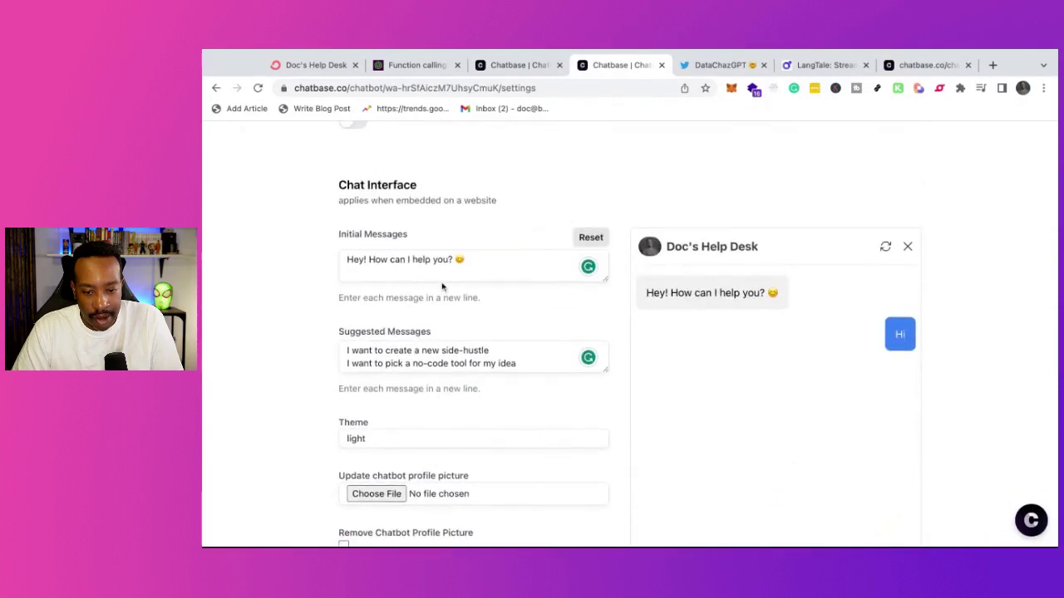
scroll(602, 344, "down", 10)
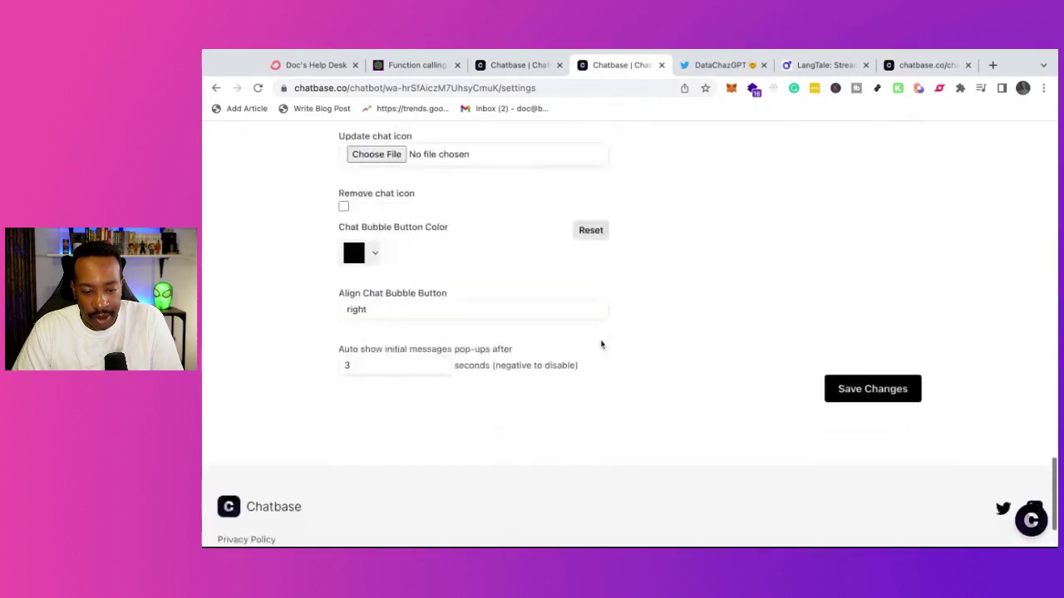
left_click(831, 388)
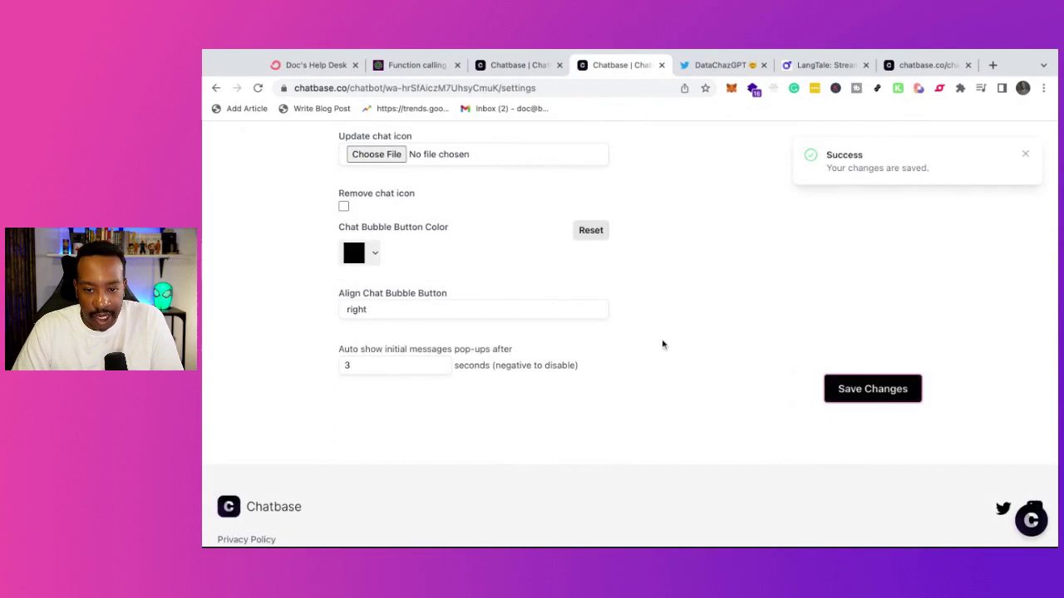
scroll(662, 344, "up", 15)
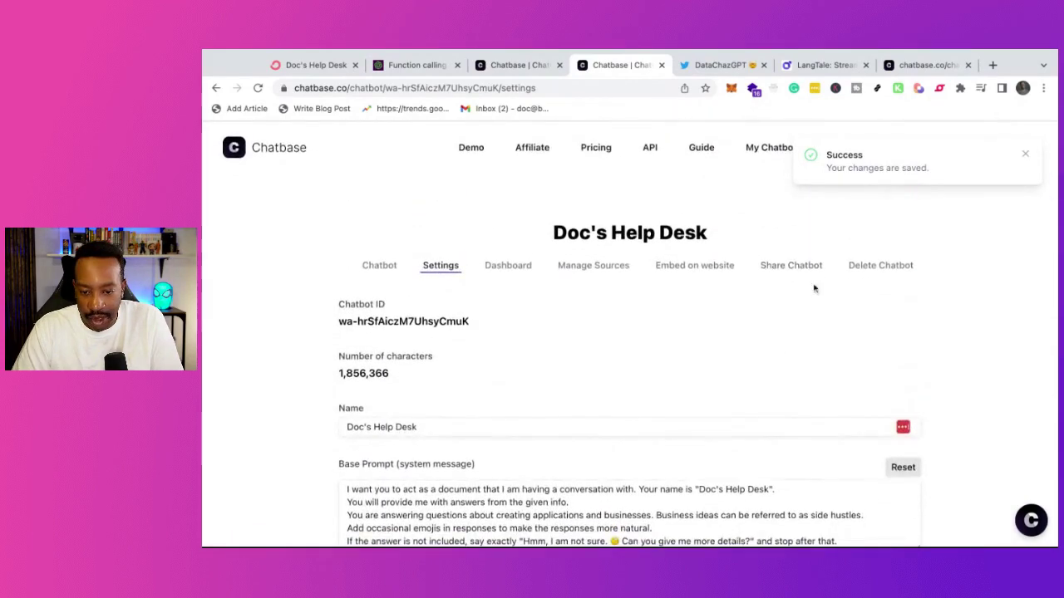
- View the public Doc's Help Desk chat page, its ConvertKit product page and the Chatbase home page
left_click(902, 67)
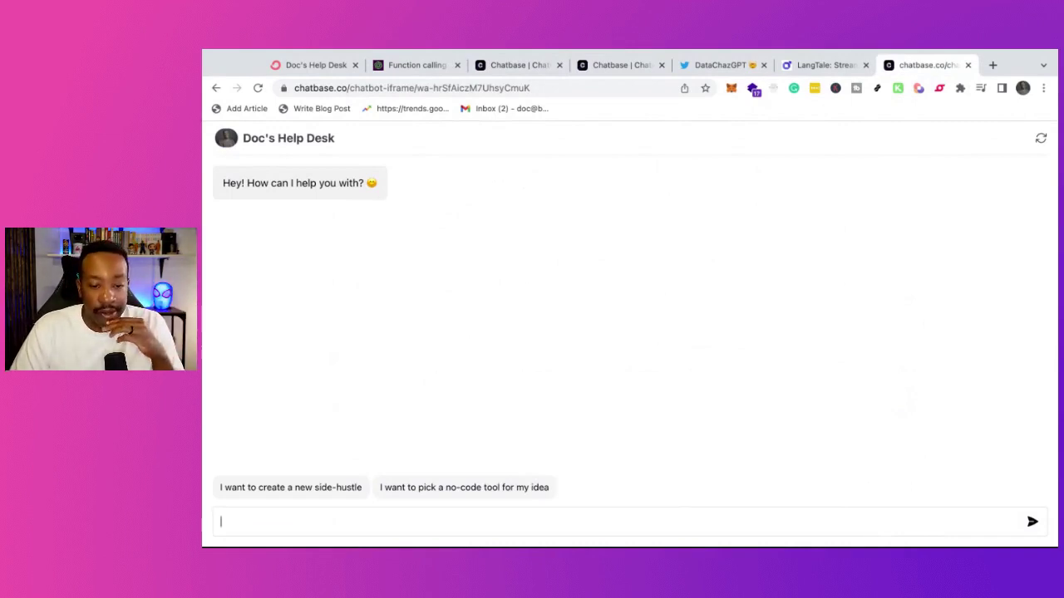
left_click(328, 65)
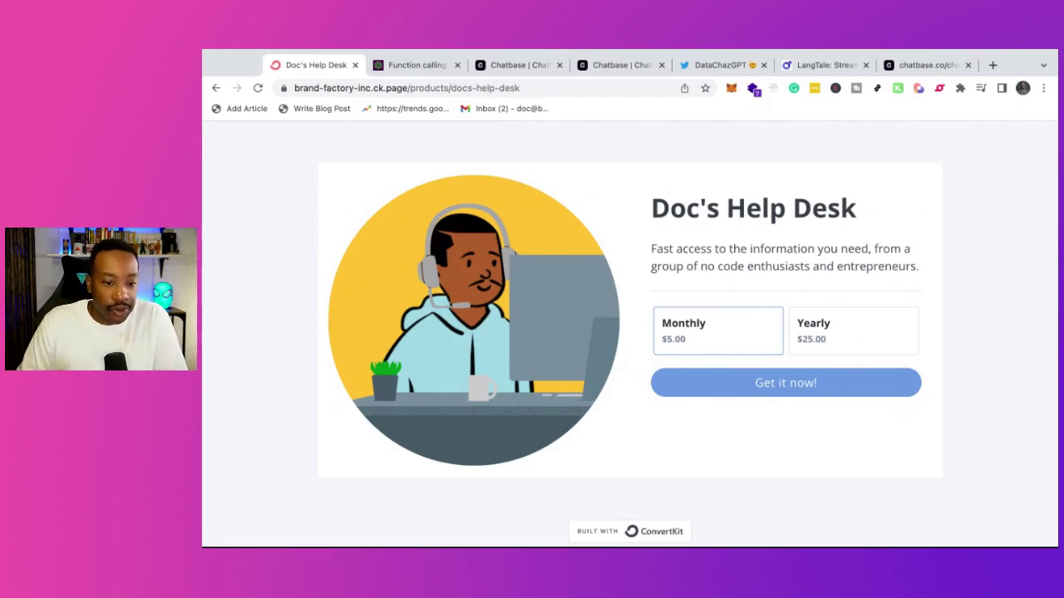
left_click(508, 67)
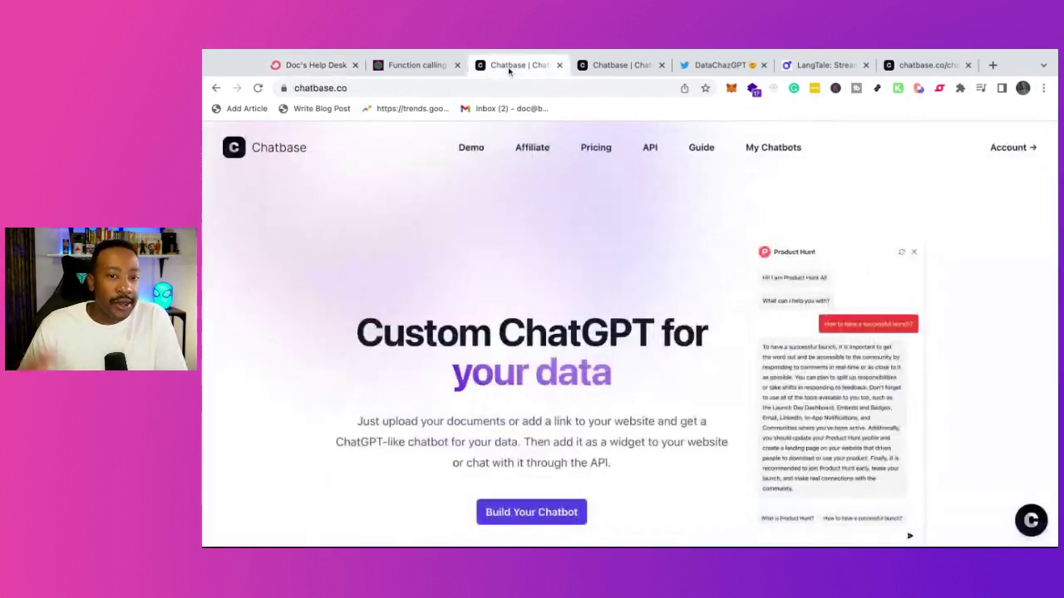
- Review the Doc's Help Desk data sources, covering the files, the text and the Q&A entries
left_click(600, 66)
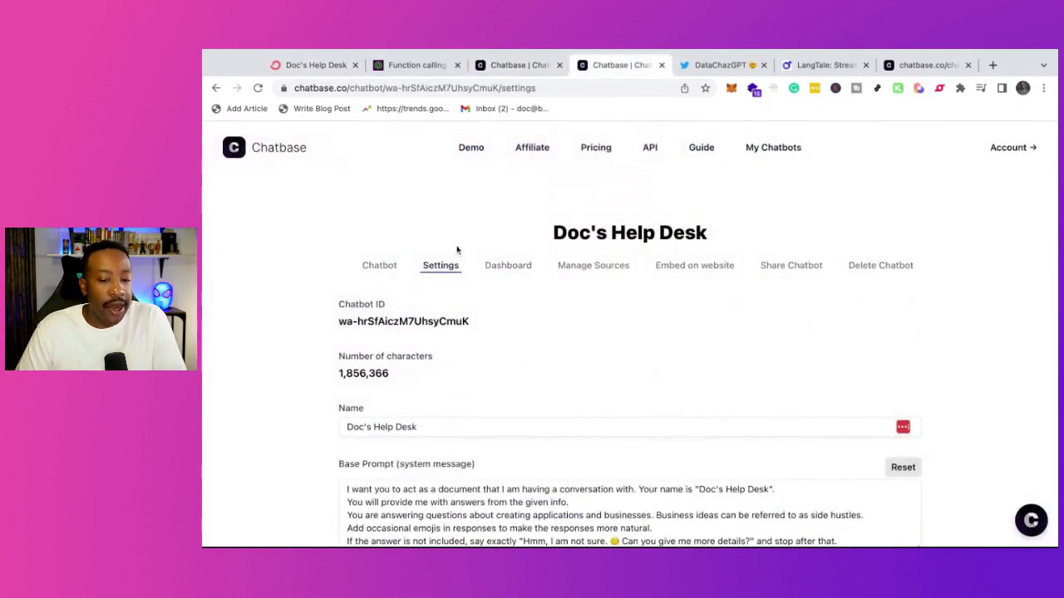
left_click(598, 266)
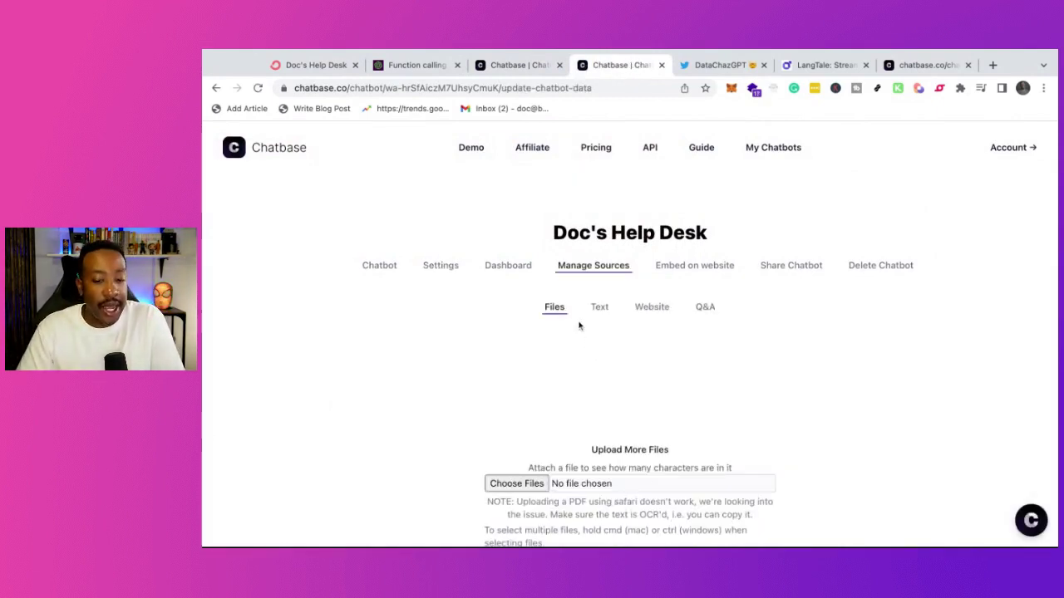
left_click(600, 306)
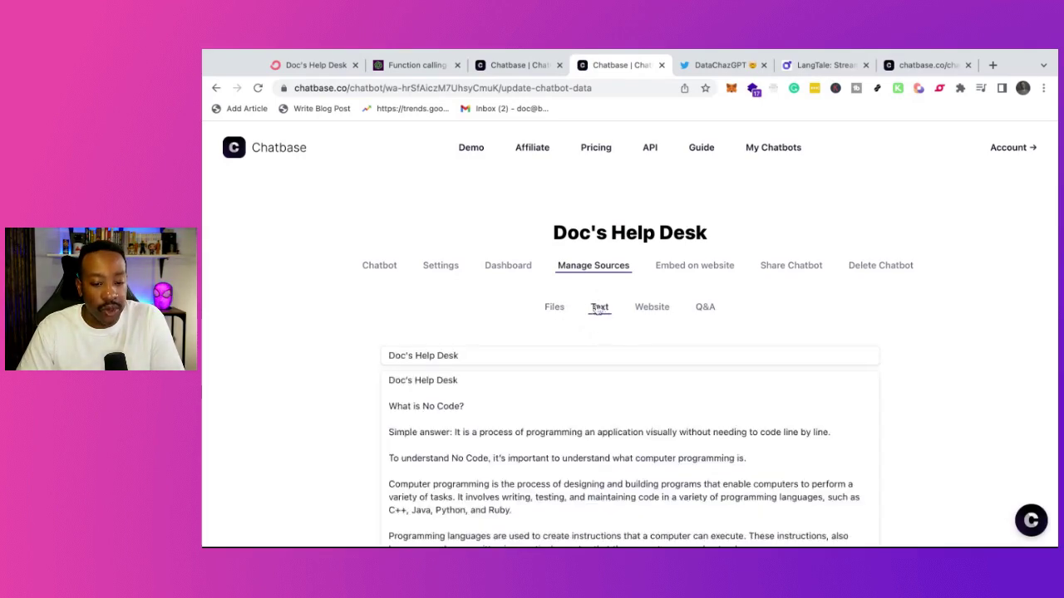
scroll(553, 426, "down", 2)
scroll(553, 426, "down", 3)
scroll(549, 420, "up", 5)
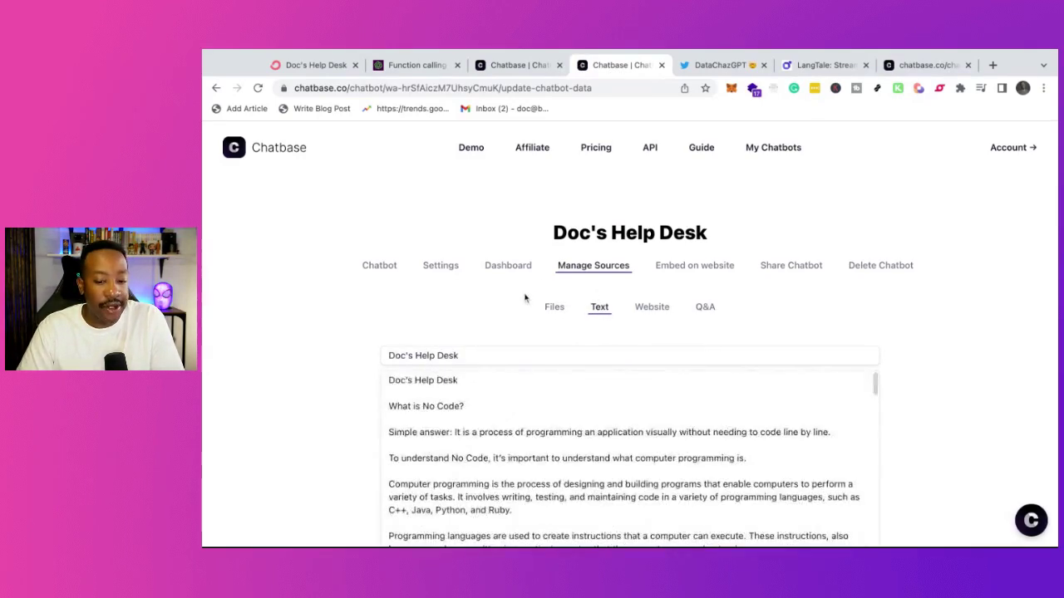
scroll(525, 294, "down", 1)
left_click(703, 255)
scroll(903, 361, "down", 5)
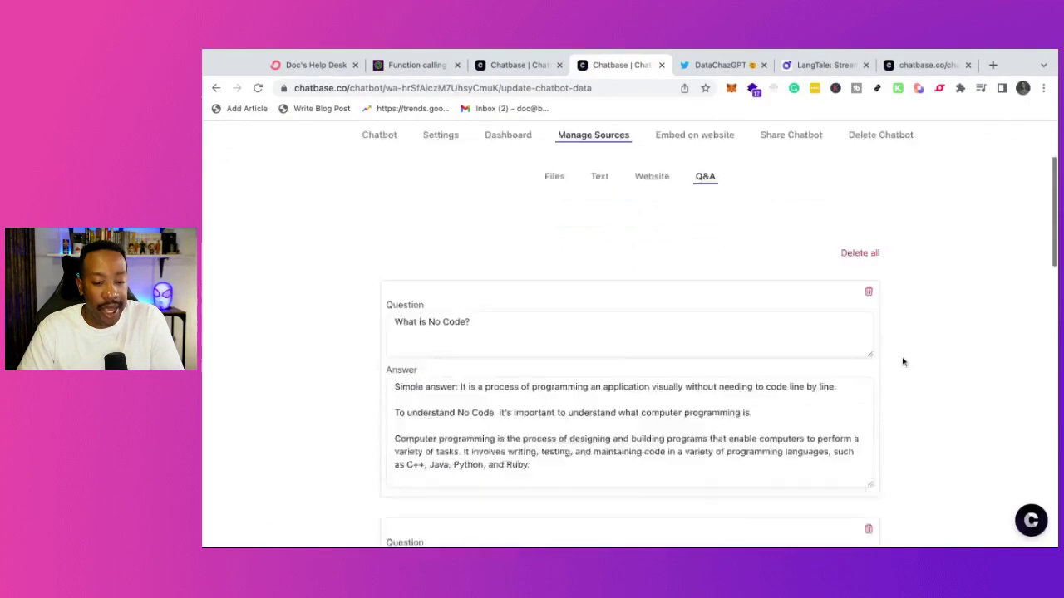
scroll(902, 361, "up", 8)
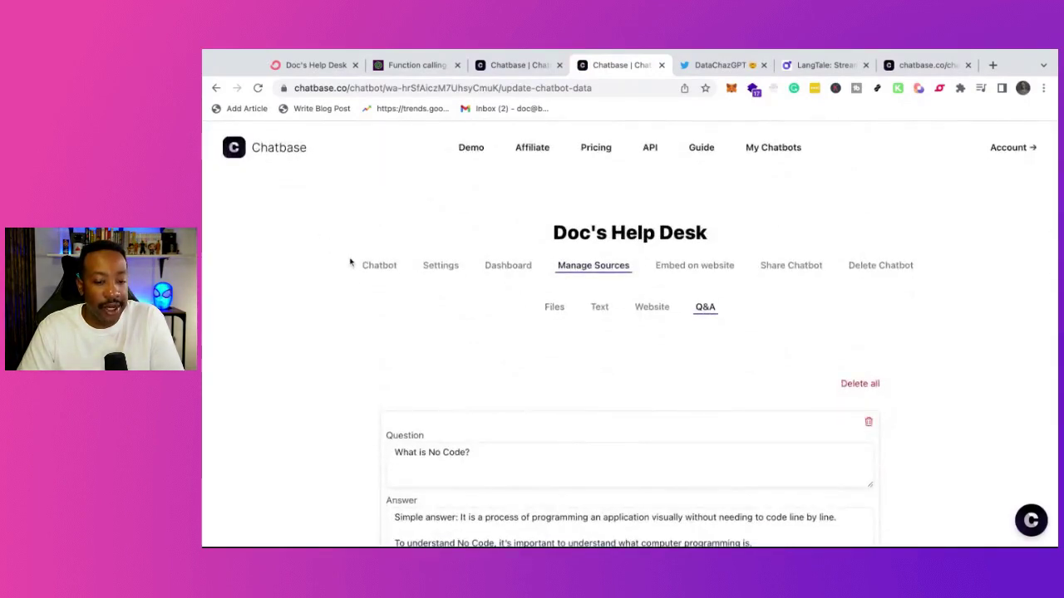
- Look over the chatbot's chat and settings pages, and view the ConvertKit product page with its monthly and yearly plans
left_click(379, 266)
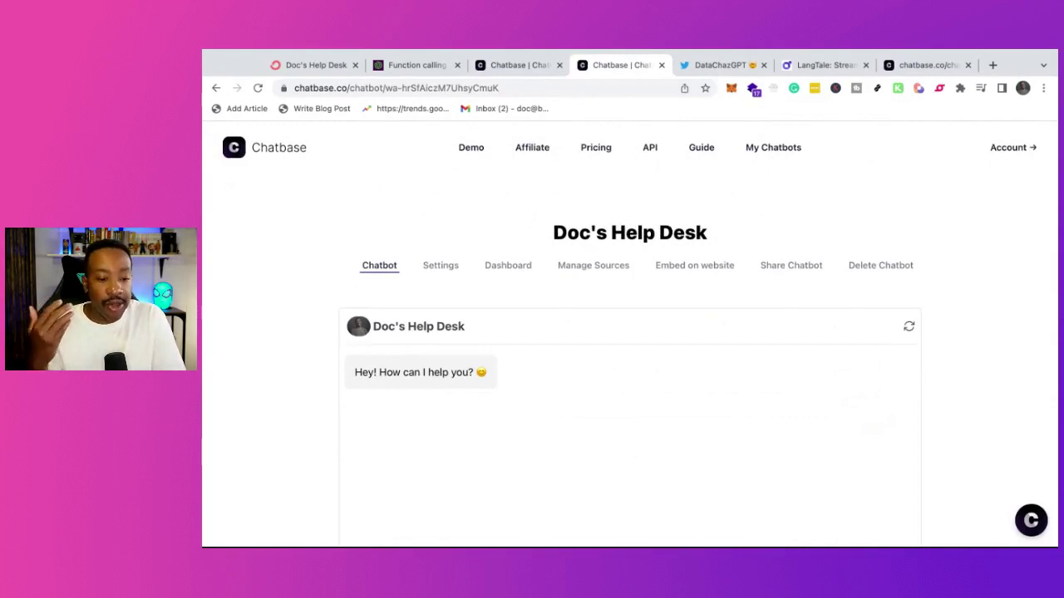
left_click(433, 266)
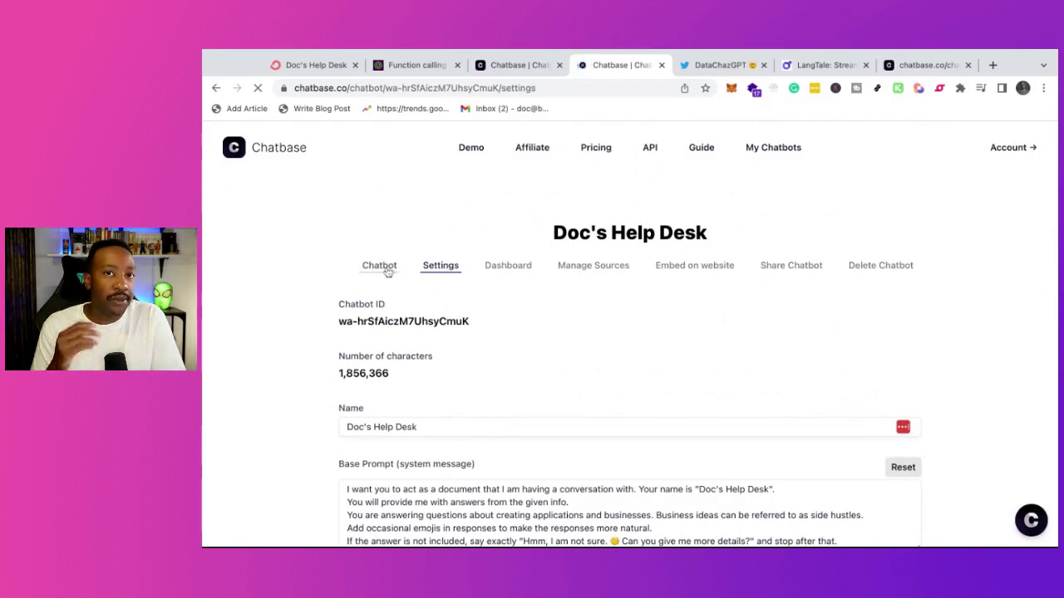
left_click(387, 273)
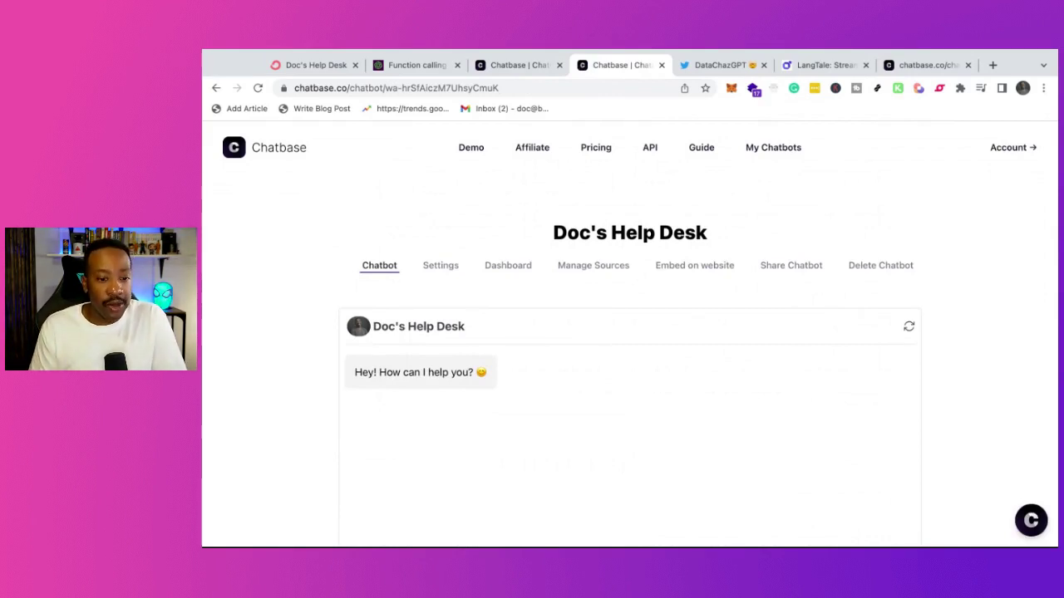
left_click(316, 65)
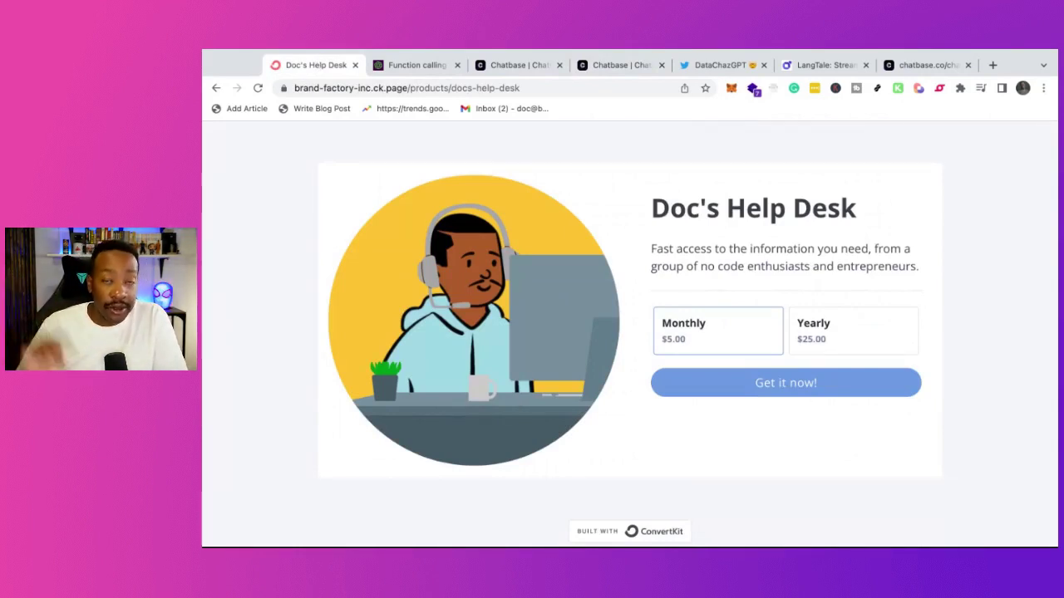
- View the Chatbase API documentation from the chatbot page and return to the Chatbase home page
left_click(623, 67)
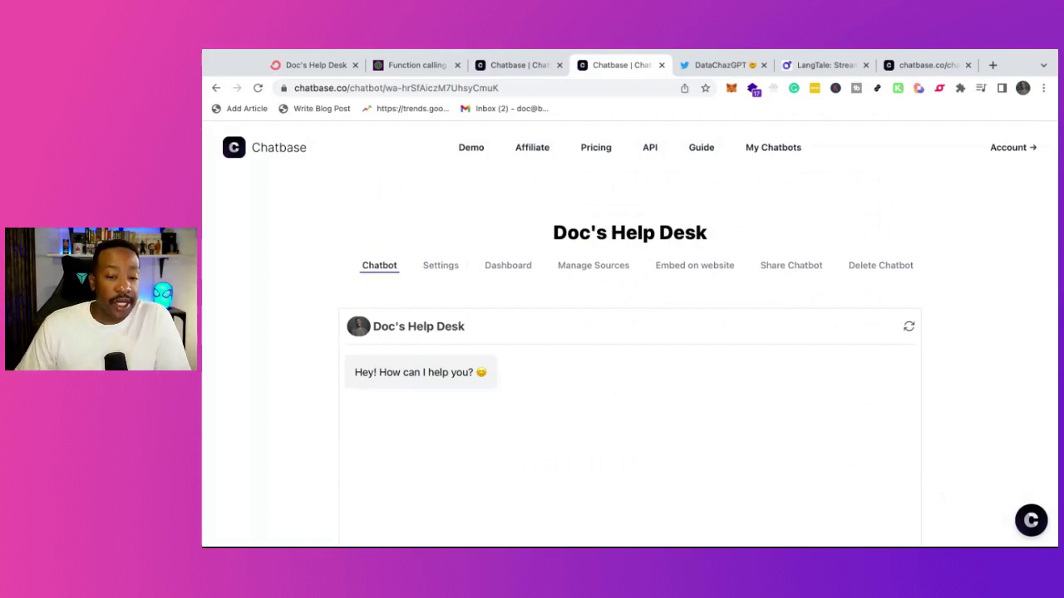
left_click(649, 153)
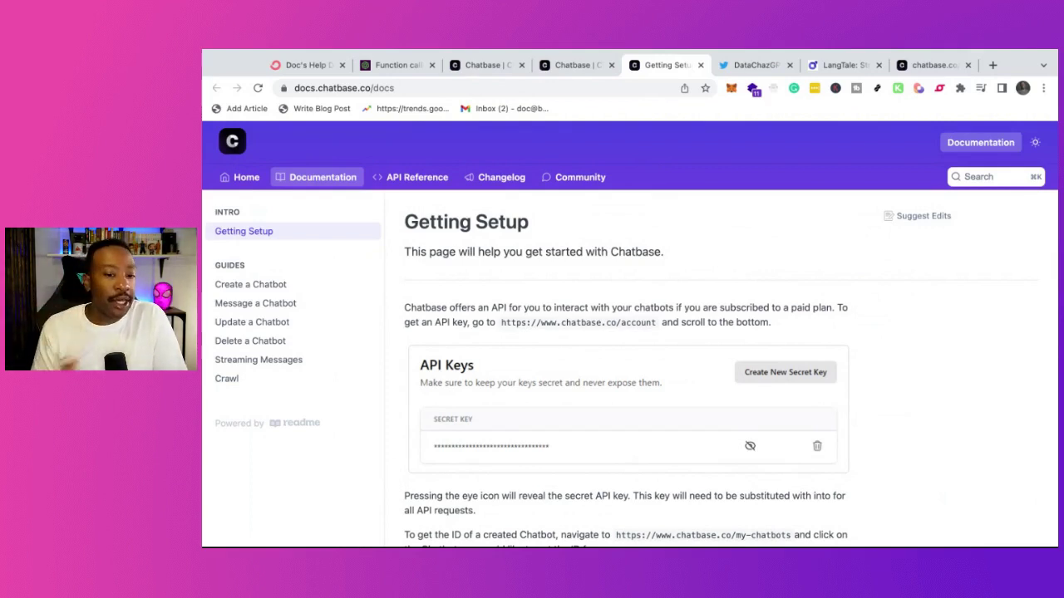
left_click(473, 70)
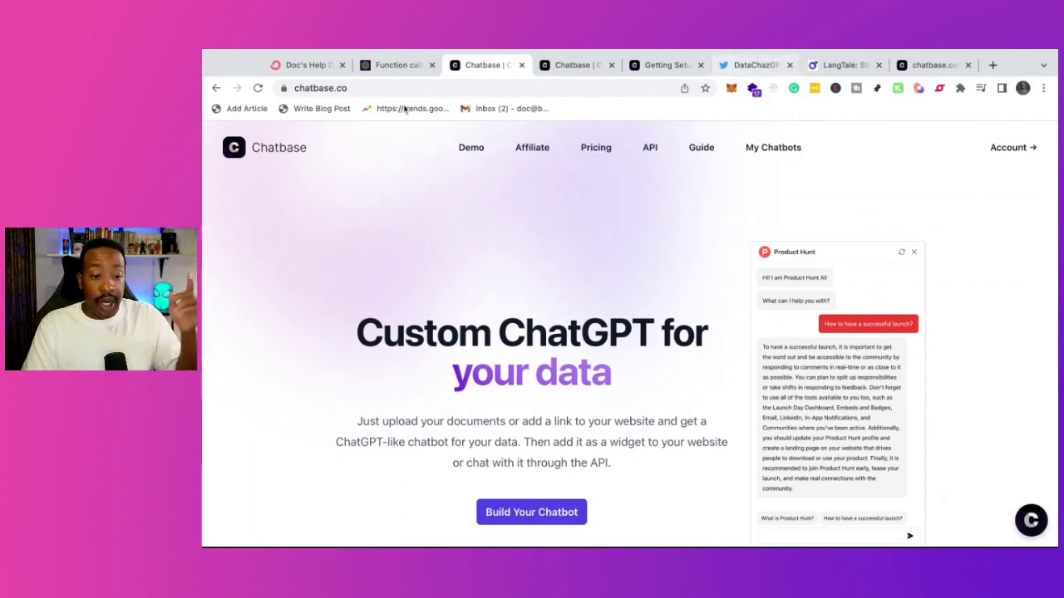
- Examine OpenAI's function calling announcement down to its list of updates, along with the tweet and website presenting LangTale
left_click(394, 66)
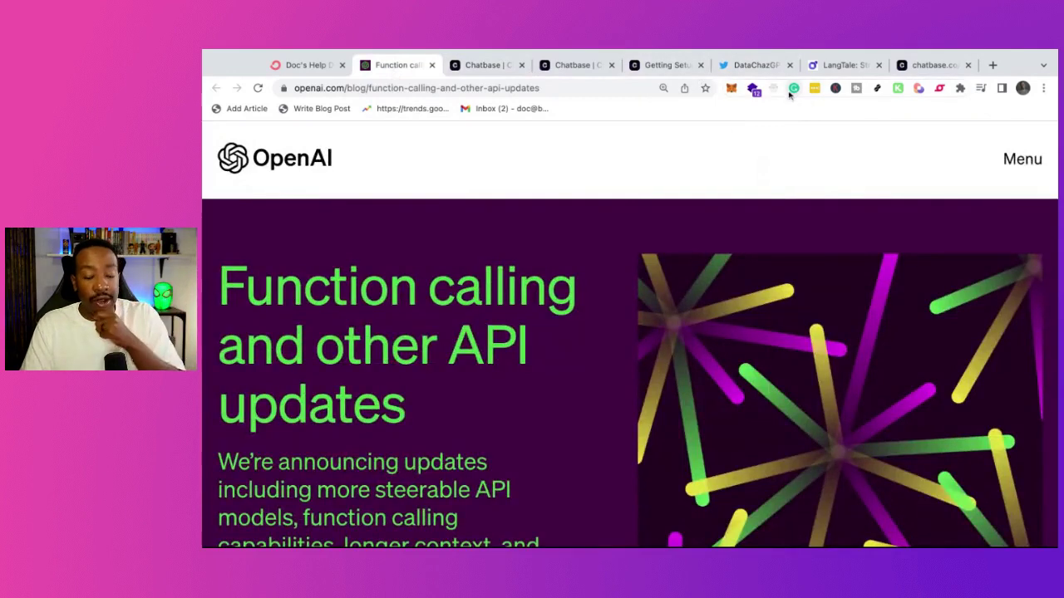
left_click(755, 66)
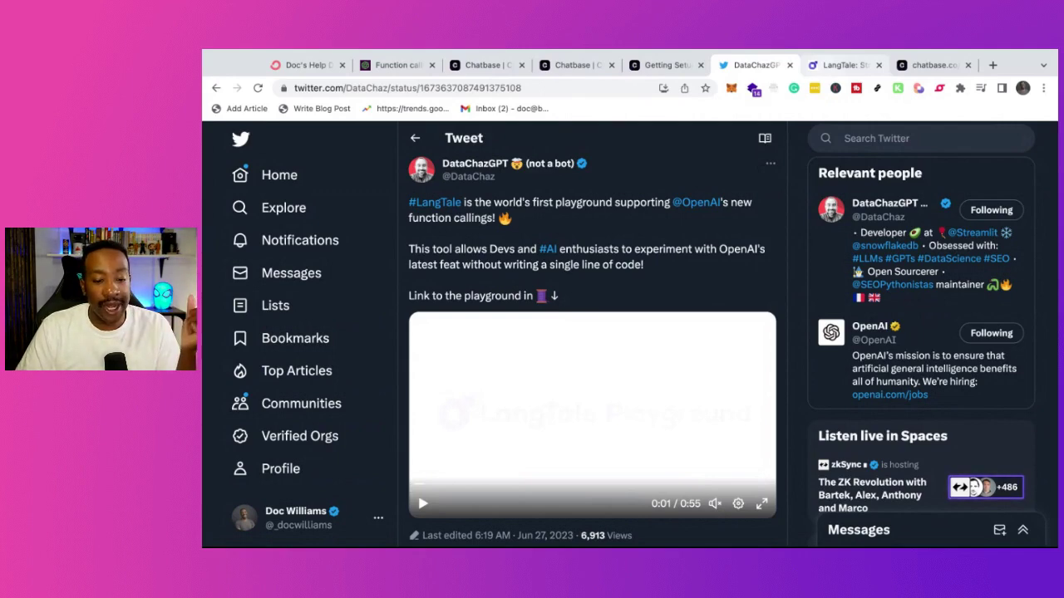
key("ctrl+Tab")
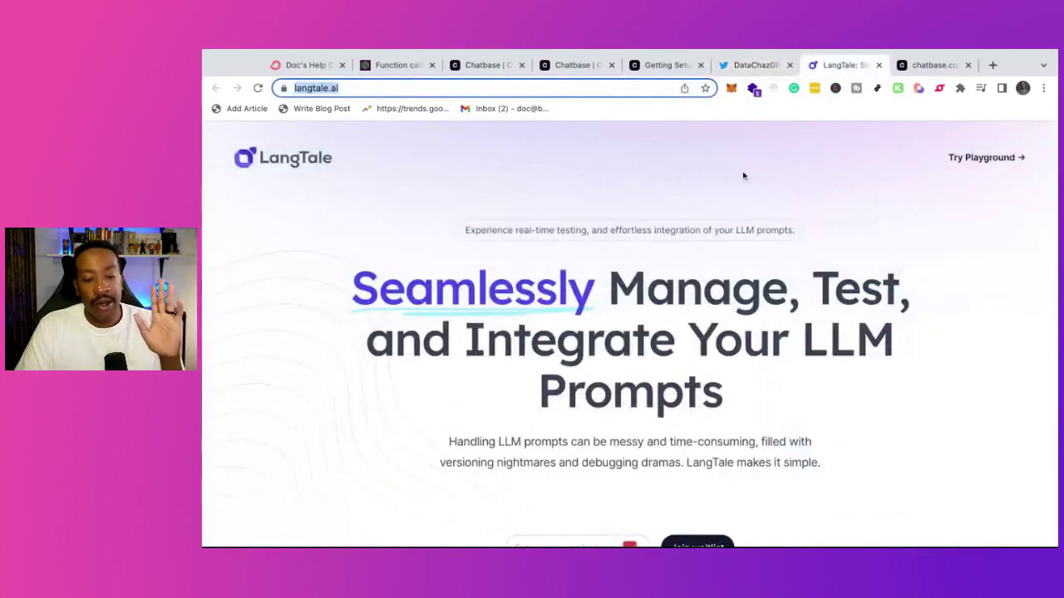
left_click(398, 62)
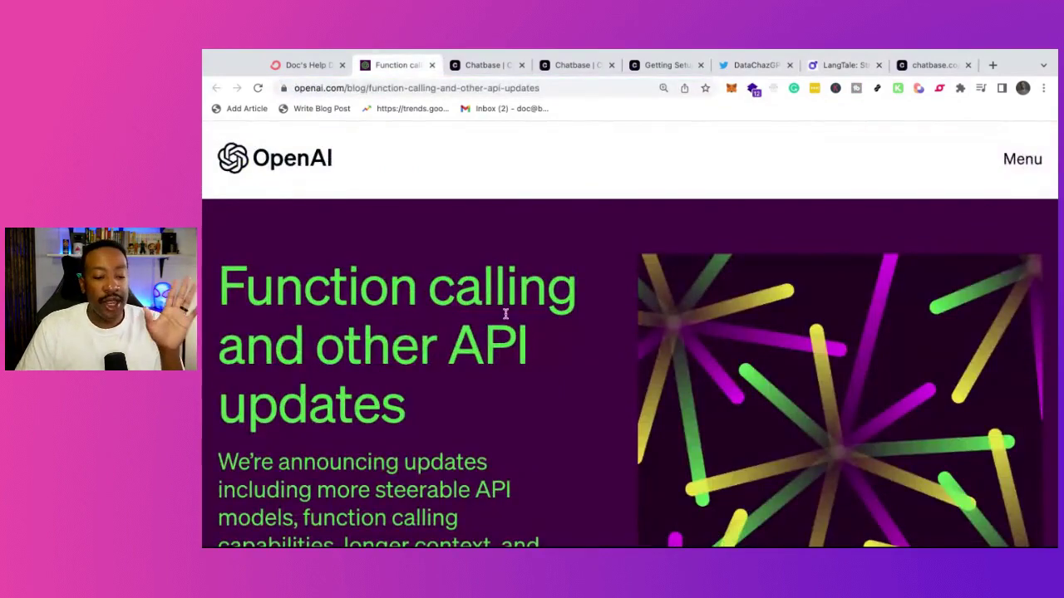
scroll(504, 313, "down", 5)
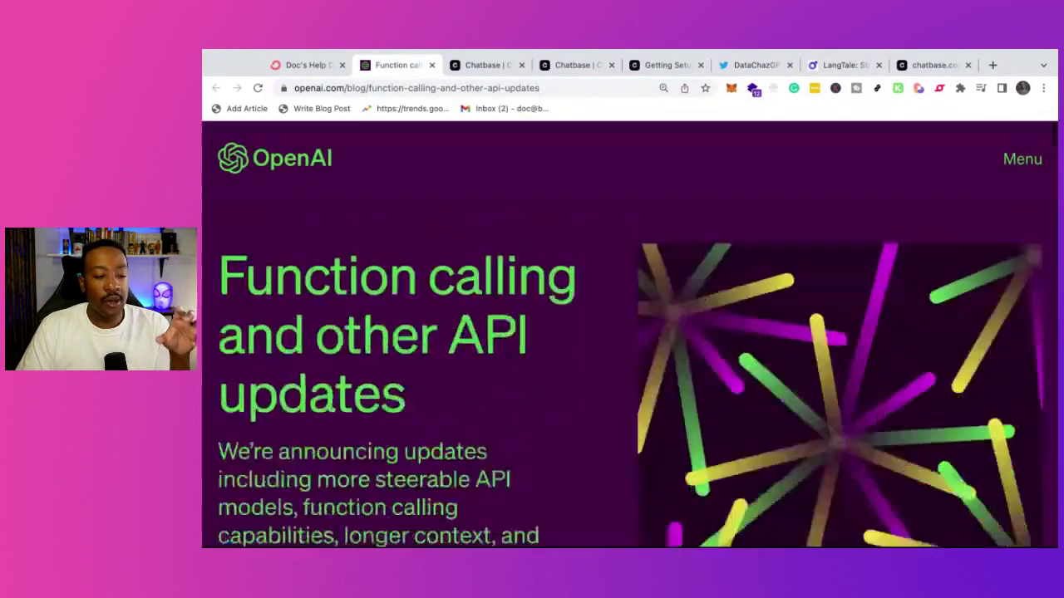
scroll(629, 374, "down", 10)
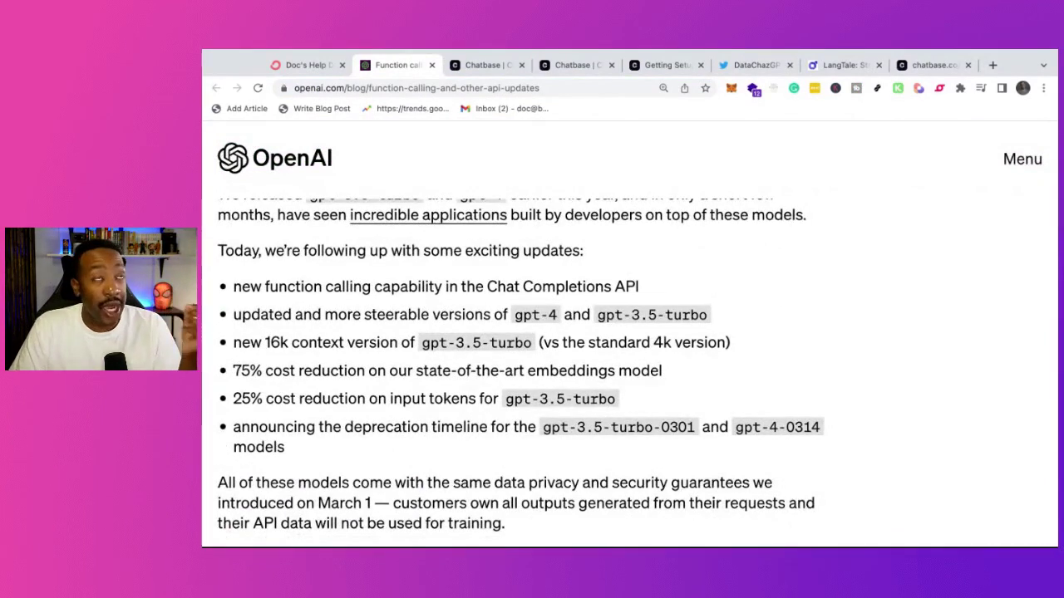
- Play the LangTale Playground introduction video on the LangTale website
left_click(827, 70)
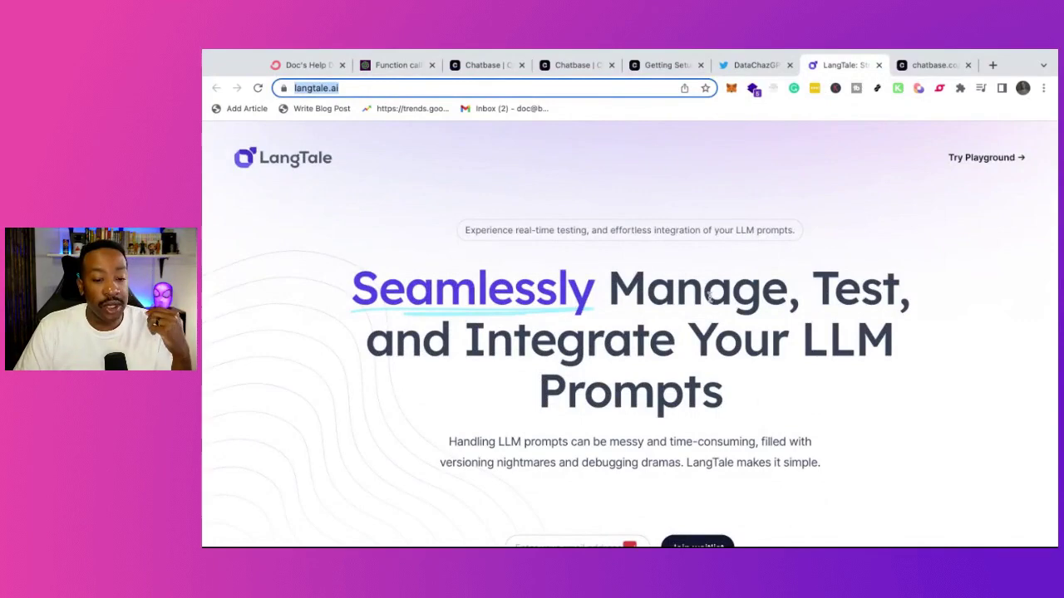
scroll(709, 298, "down", 7)
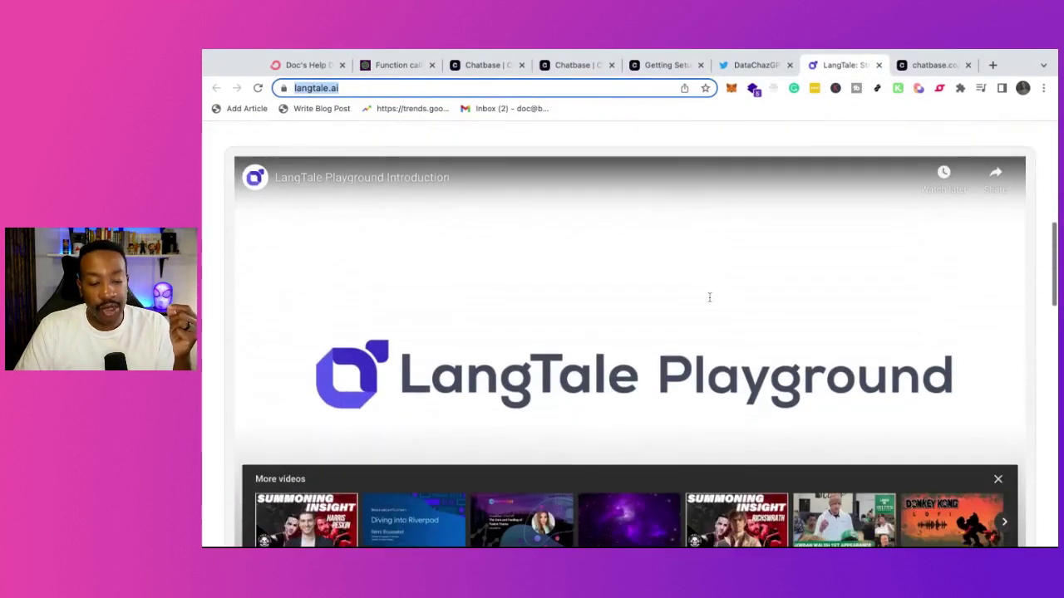
scroll(709, 298, "down", 1)
left_click(256, 499)
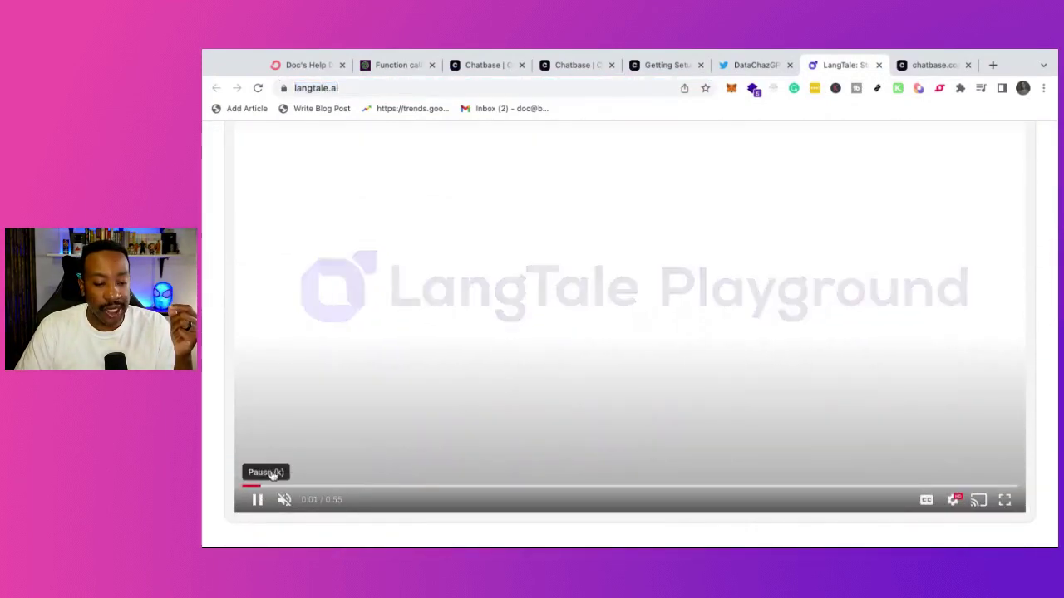
scroll(235, 417, "up", 1)
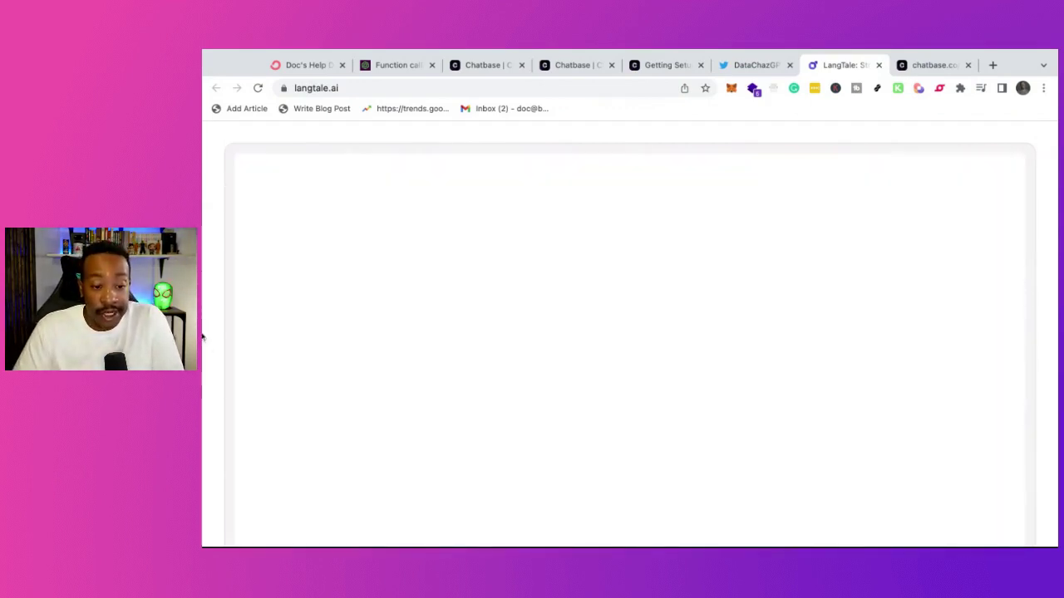
- Return to the Doc's Help Desk chatbot in Chatbase and bring up its ConvertKit product page
left_click(570, 70)
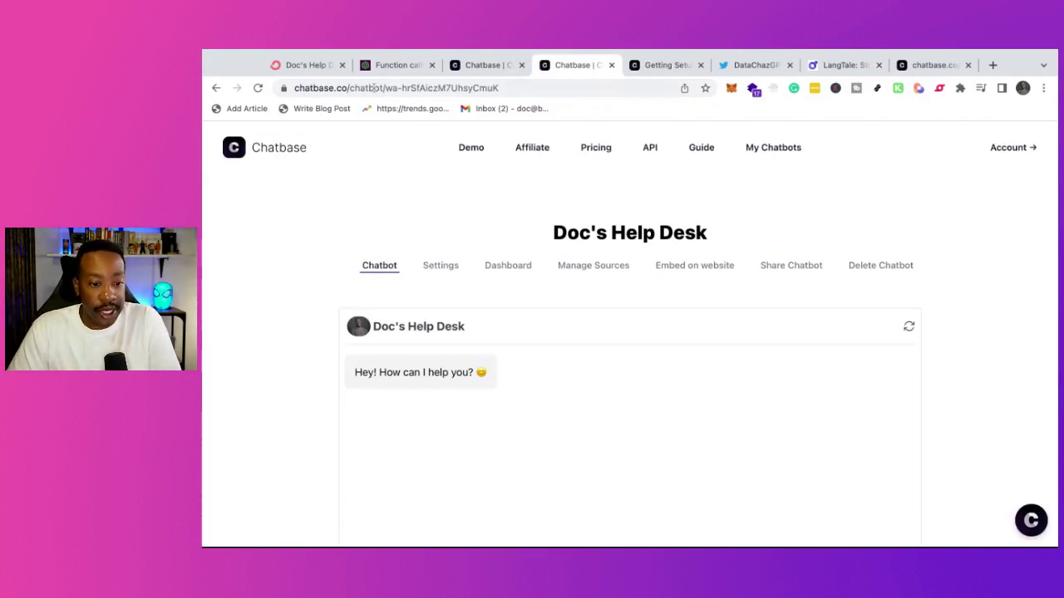
left_click(311, 67)
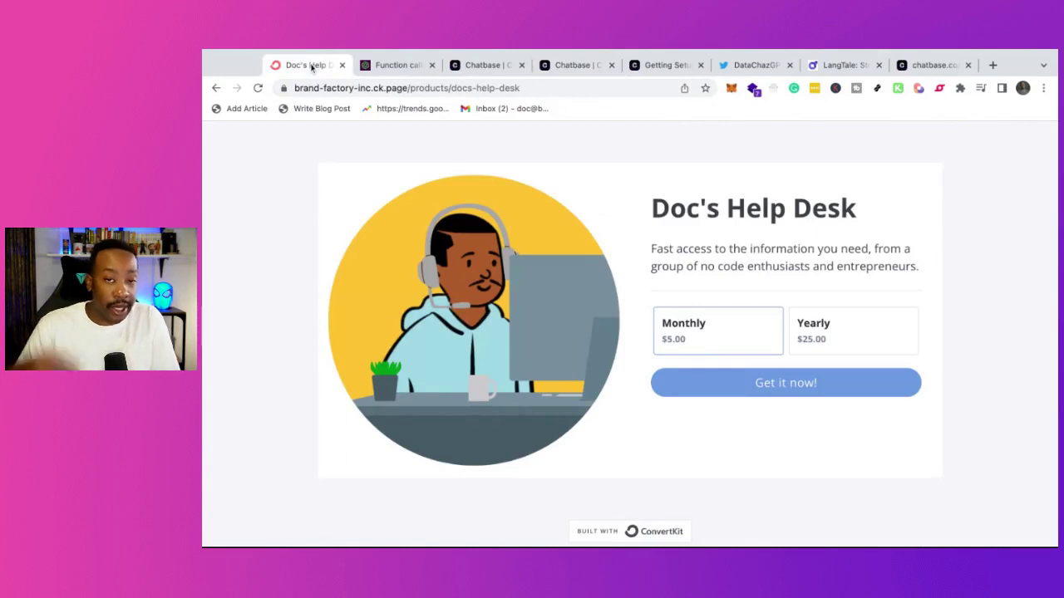